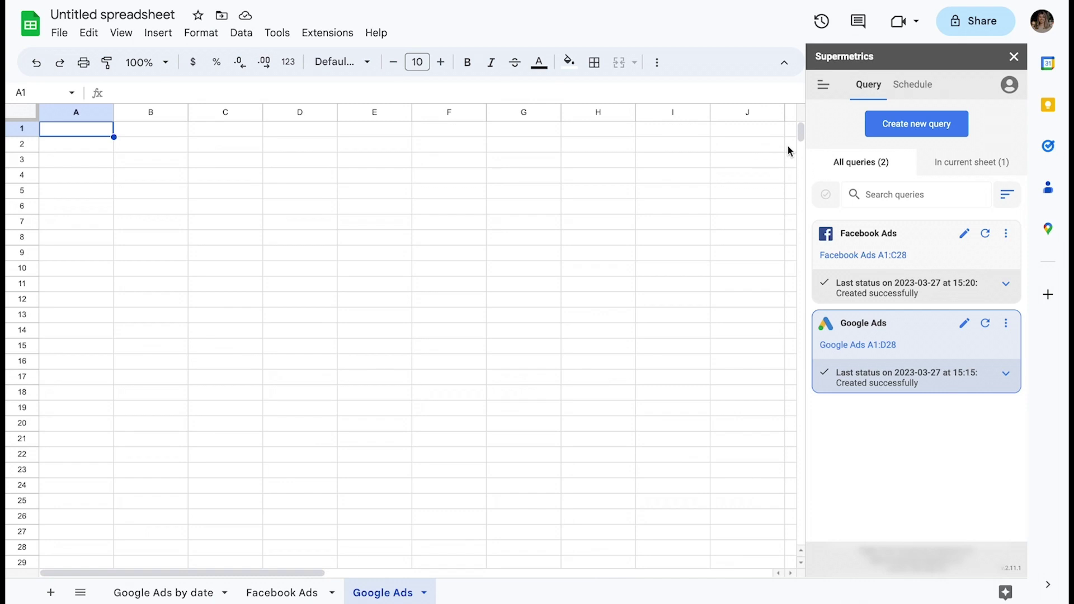
# - Create a new Supermetrics query and search 'google' to choose Google Ads as the data source
pyautogui.click(930, 131)
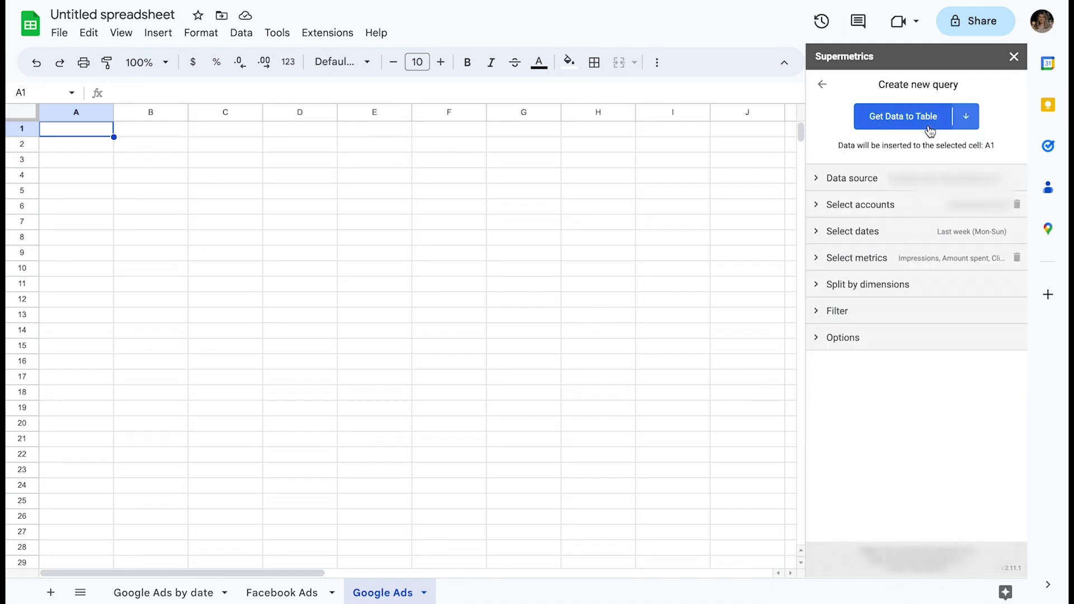
pyautogui.click(869, 180)
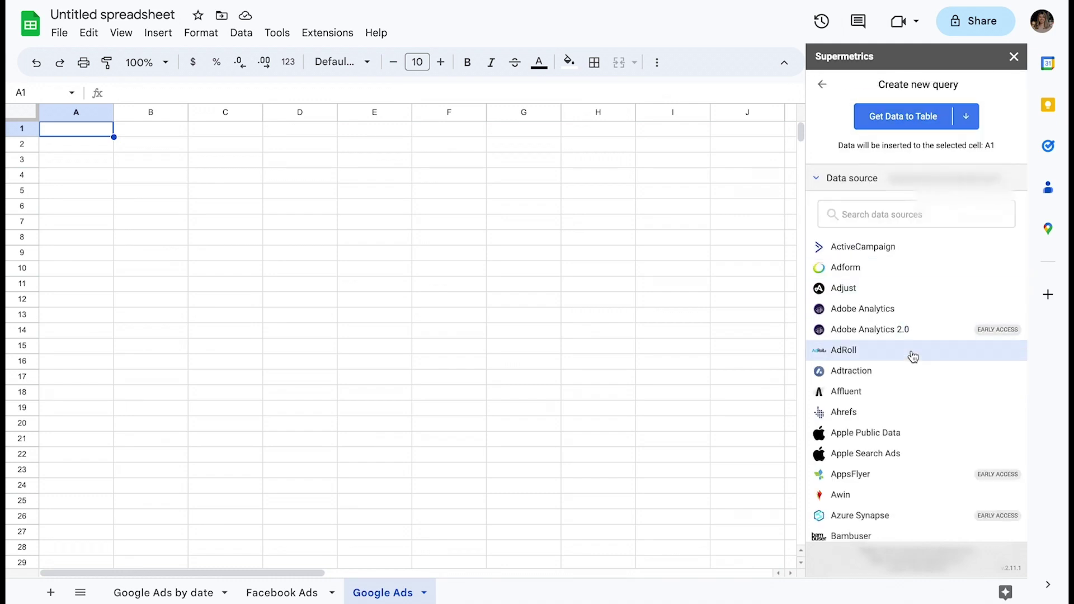
pyautogui.scroll(-2, 913, 356)
pyautogui.scroll(-5, 913, 356)
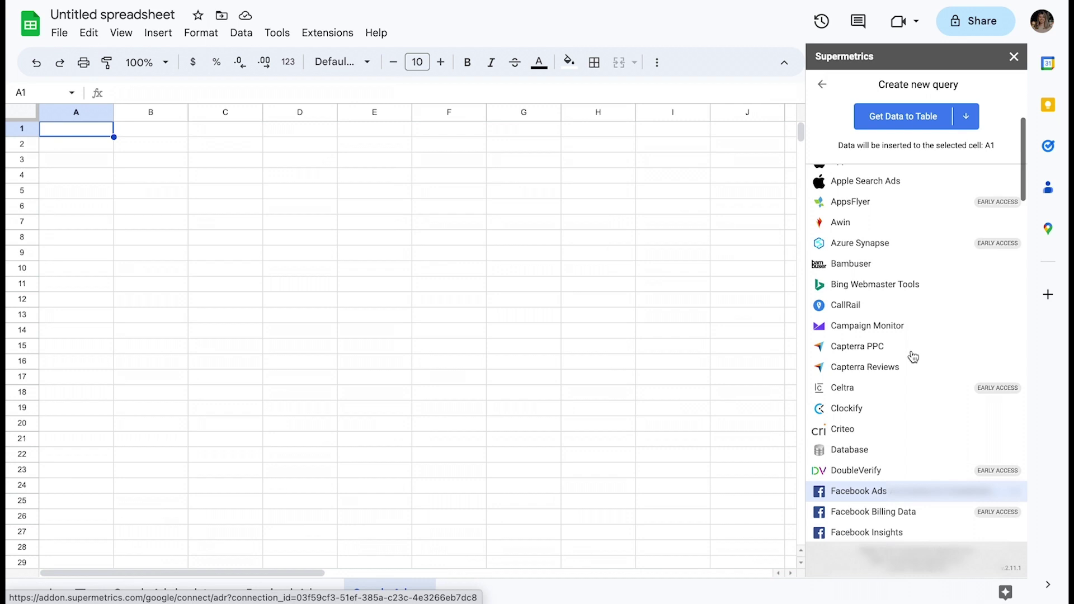
pyautogui.scroll(8, 913, 356)
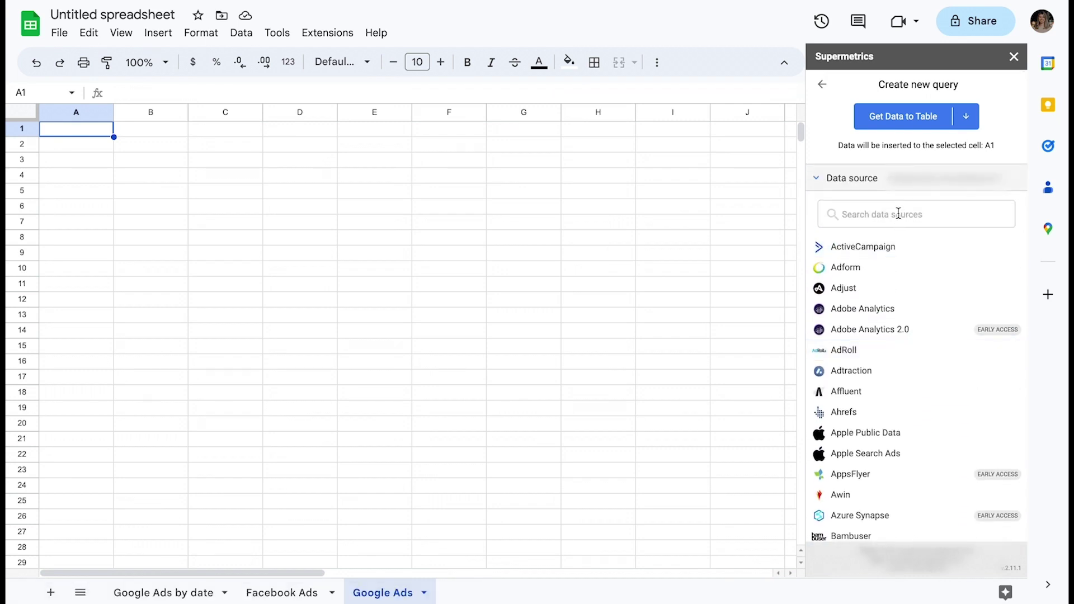
pyautogui.click(899, 214)
pyautogui.write('goo')
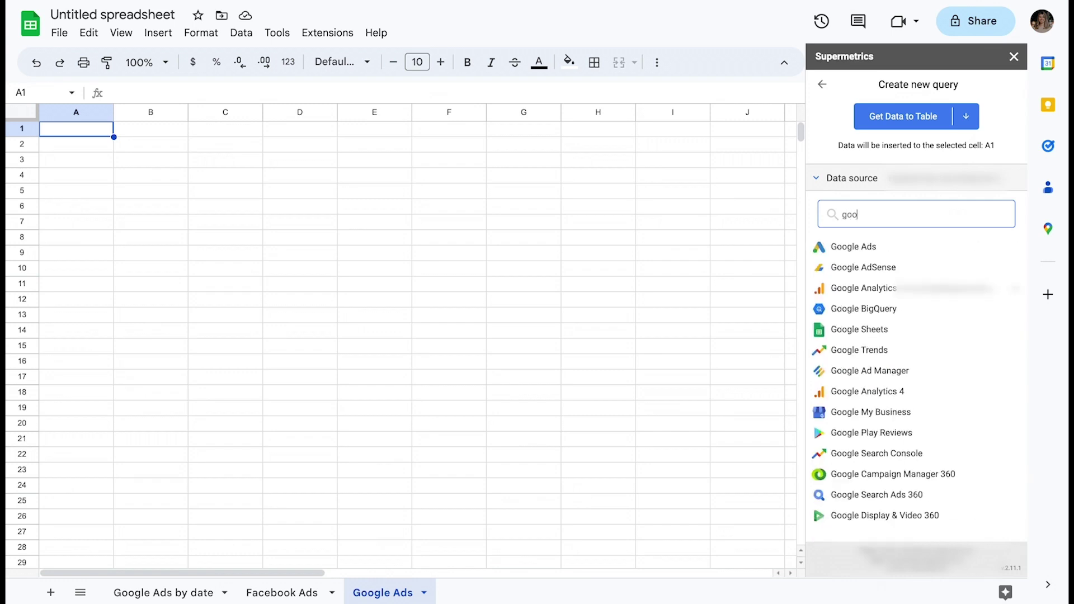
pyautogui.write('gle')
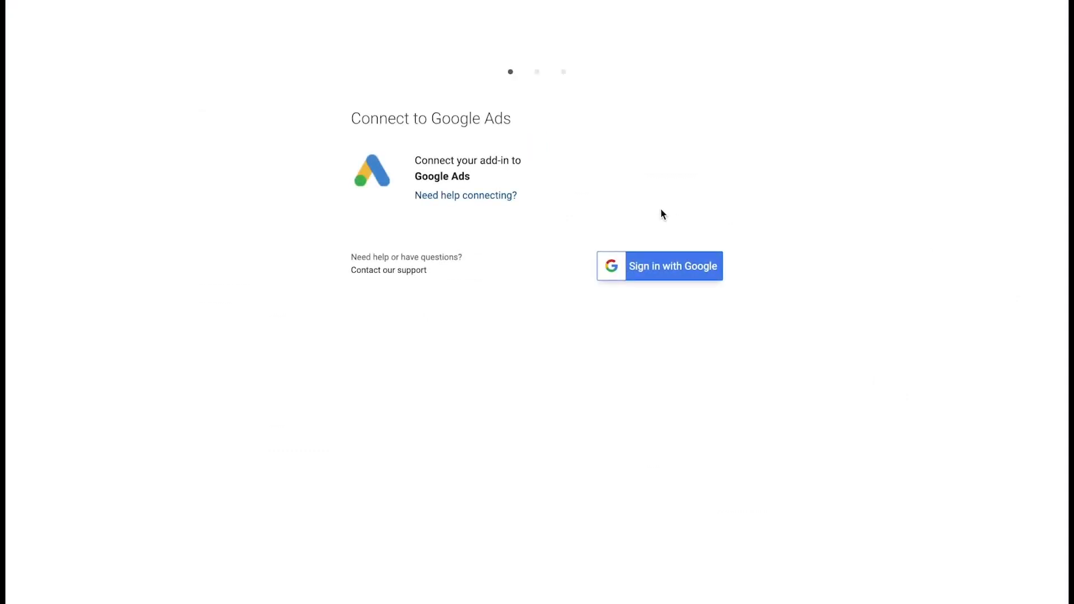
# - Sign in with a Google account to authorise Supermetrics' access to Google Ads
pyautogui.click(673, 273)
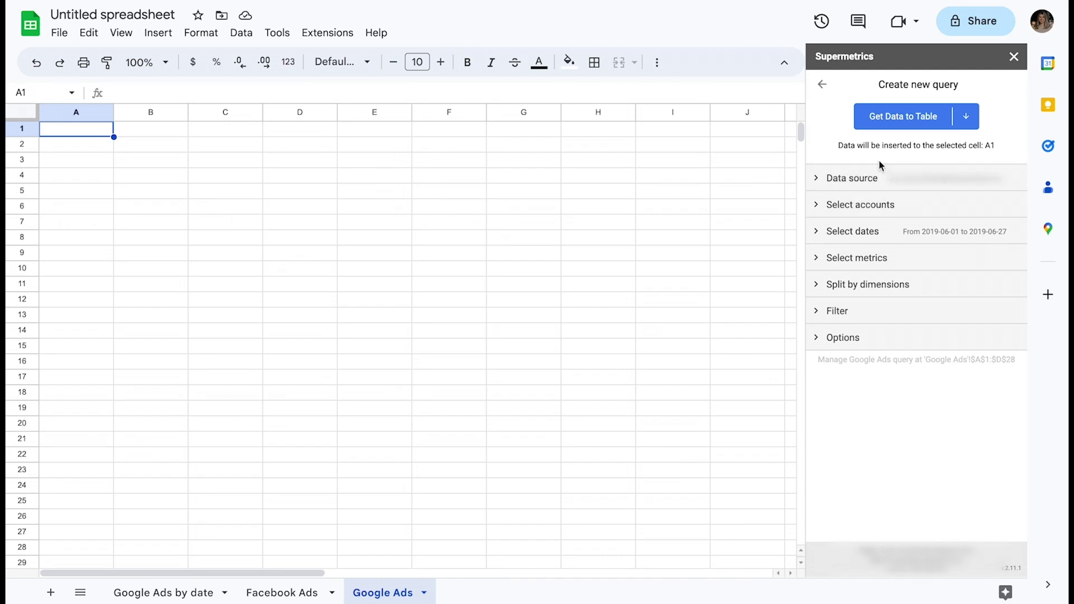
# - Select the Google Ads ad account for the query from the Select accounts list
pyautogui.click(870, 206)
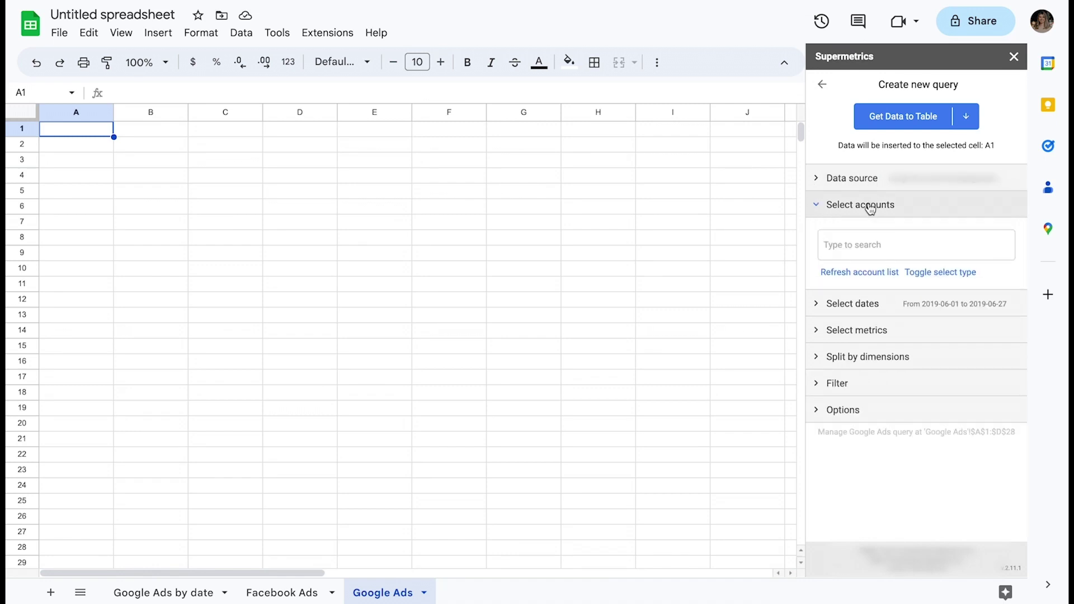
pyautogui.click(868, 240)
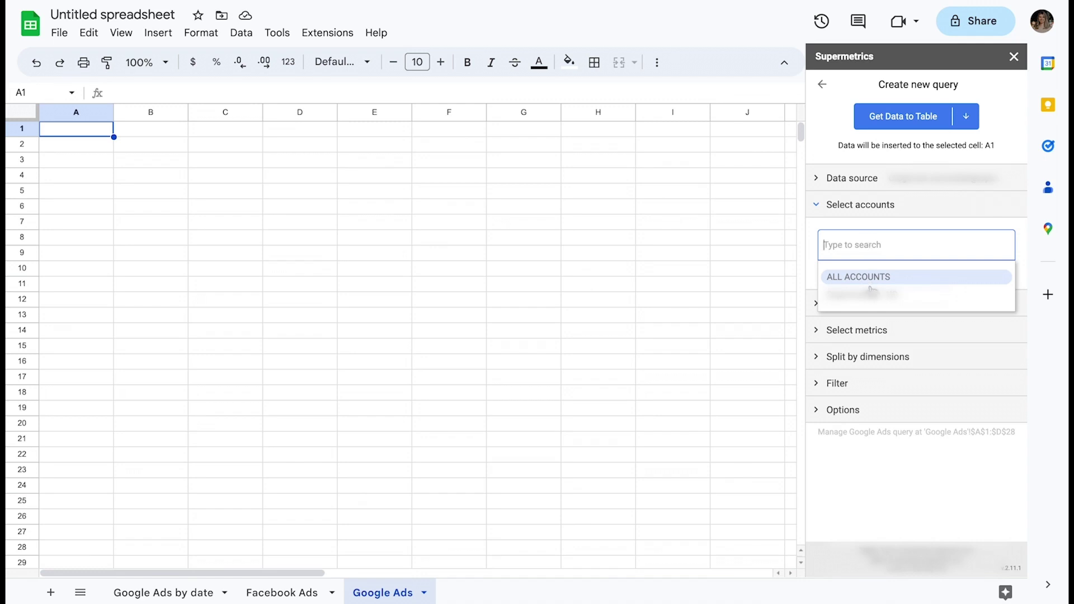
pyautogui.click(872, 295)
pyautogui.click(866, 222)
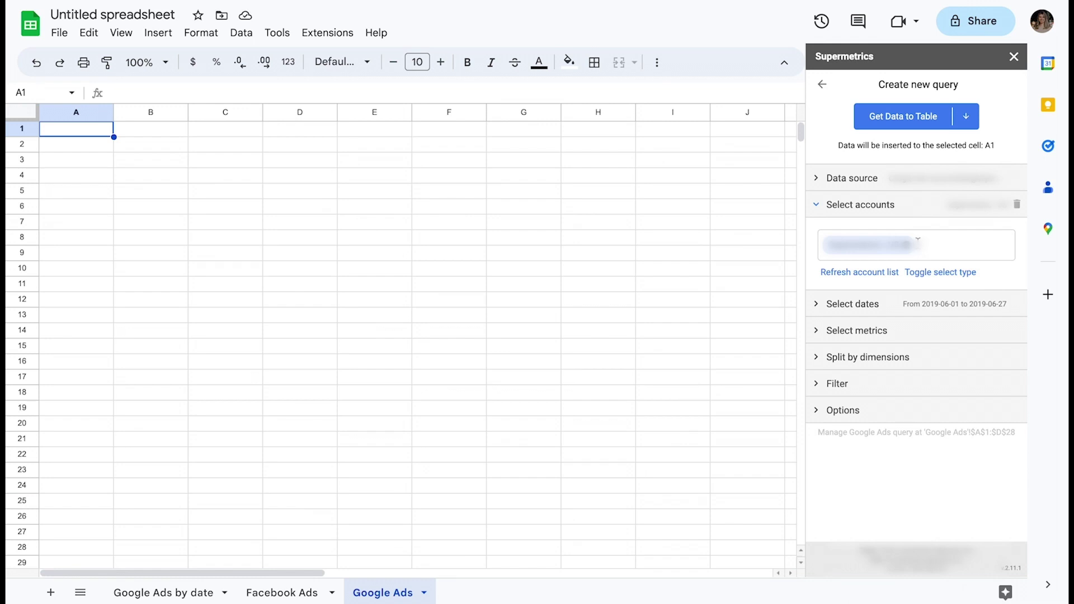
pyautogui.click(924, 244)
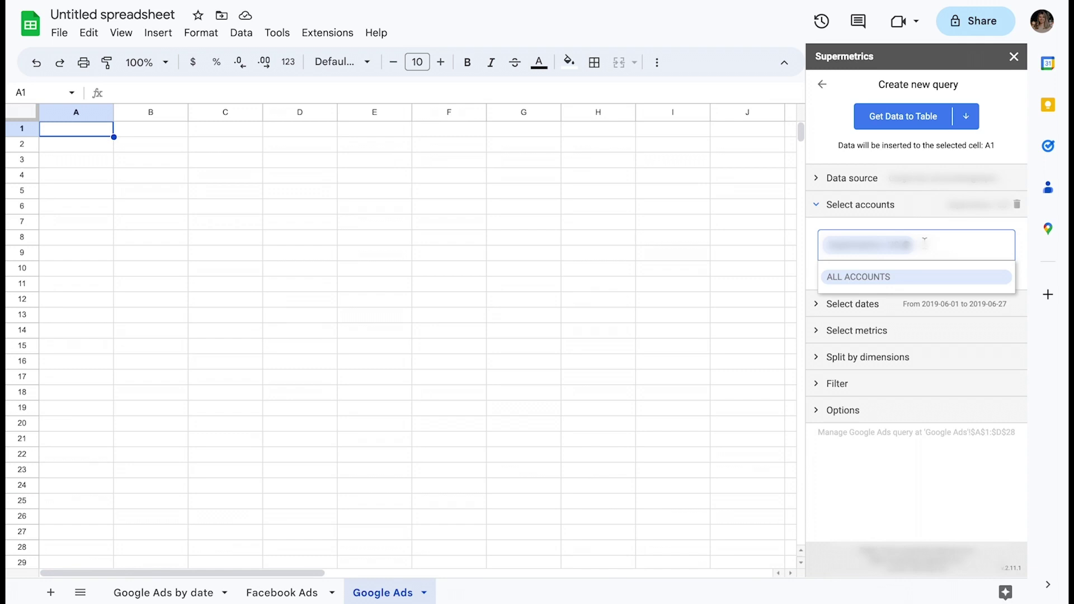
pyautogui.click(924, 227)
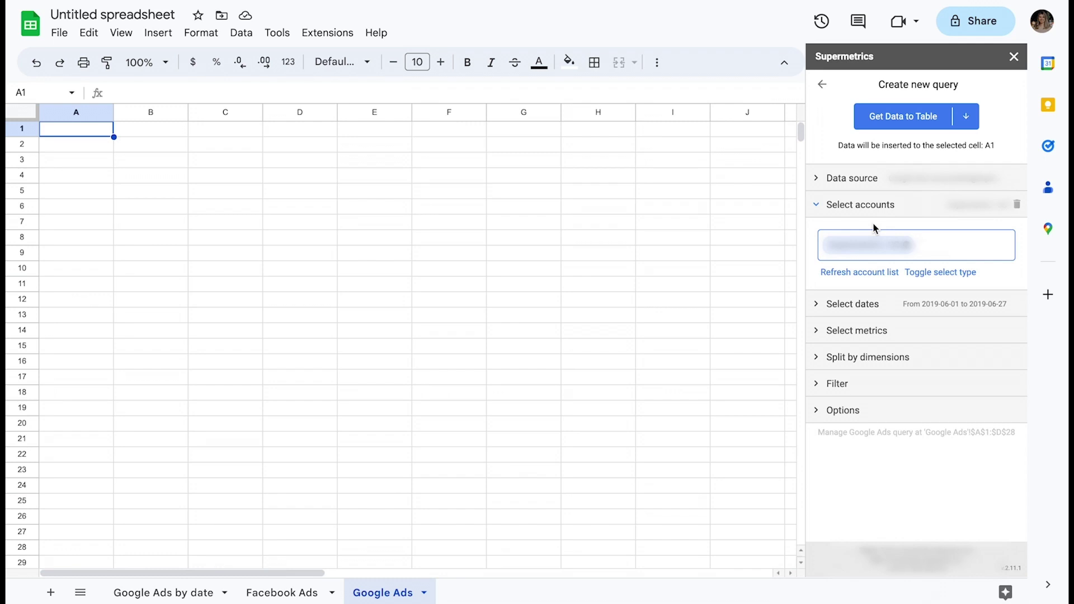
pyautogui.click(870, 273)
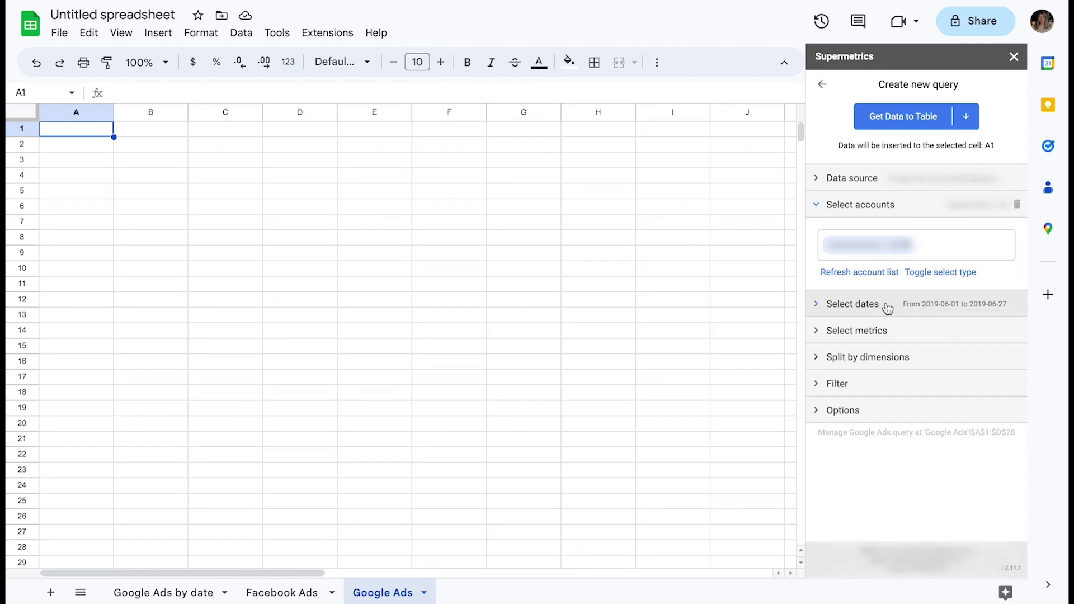
# - Set the query's date range preset to Last week (Mon-Sun), 2023-03-20 to 2023-03-26
pyautogui.click(887, 308)
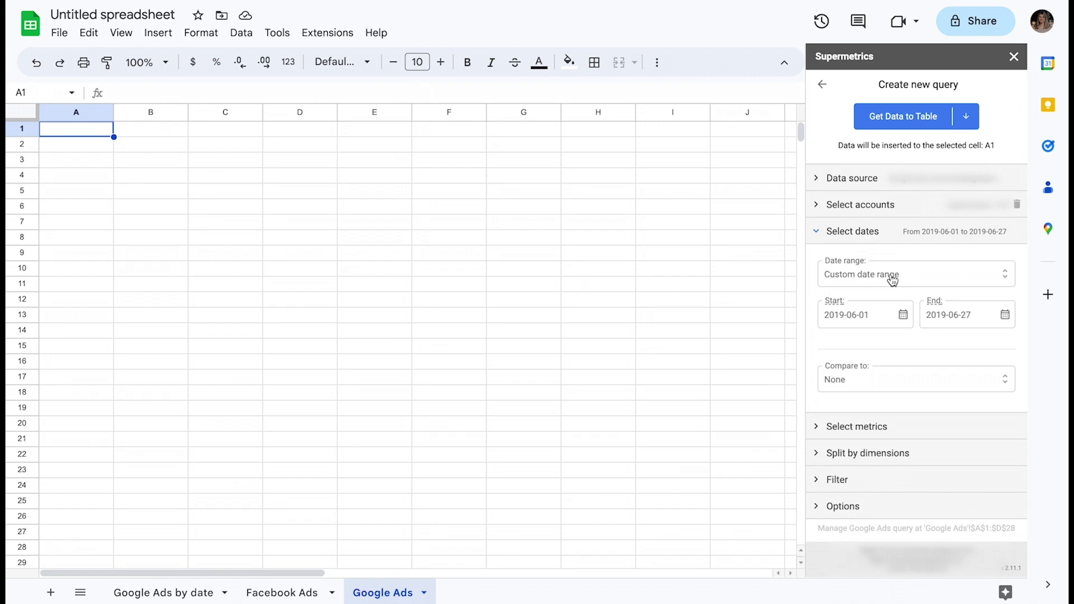
pyautogui.click(891, 274)
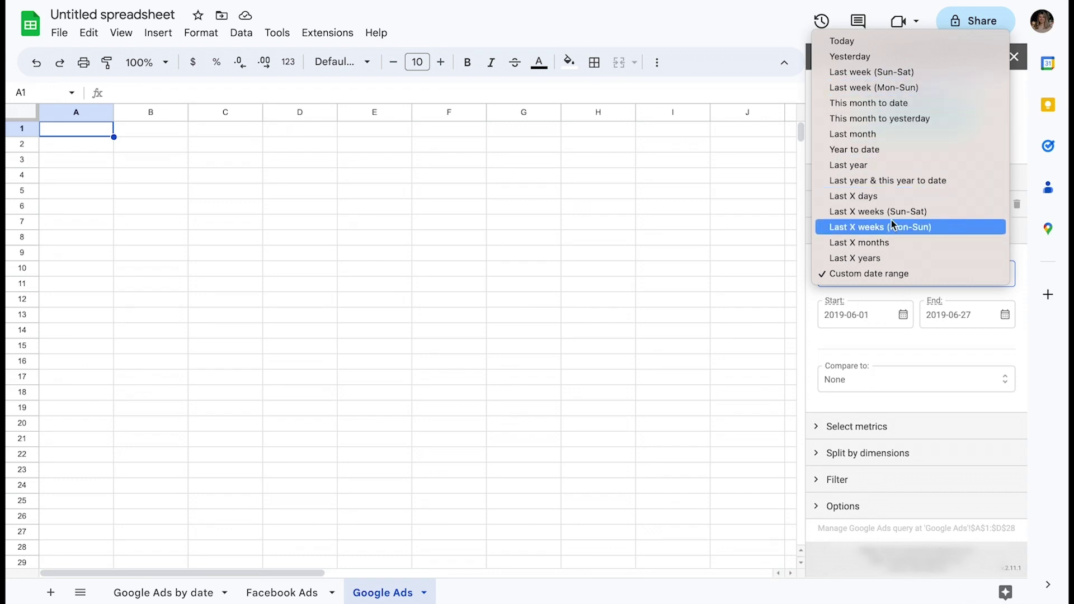
pyautogui.press('Escape')
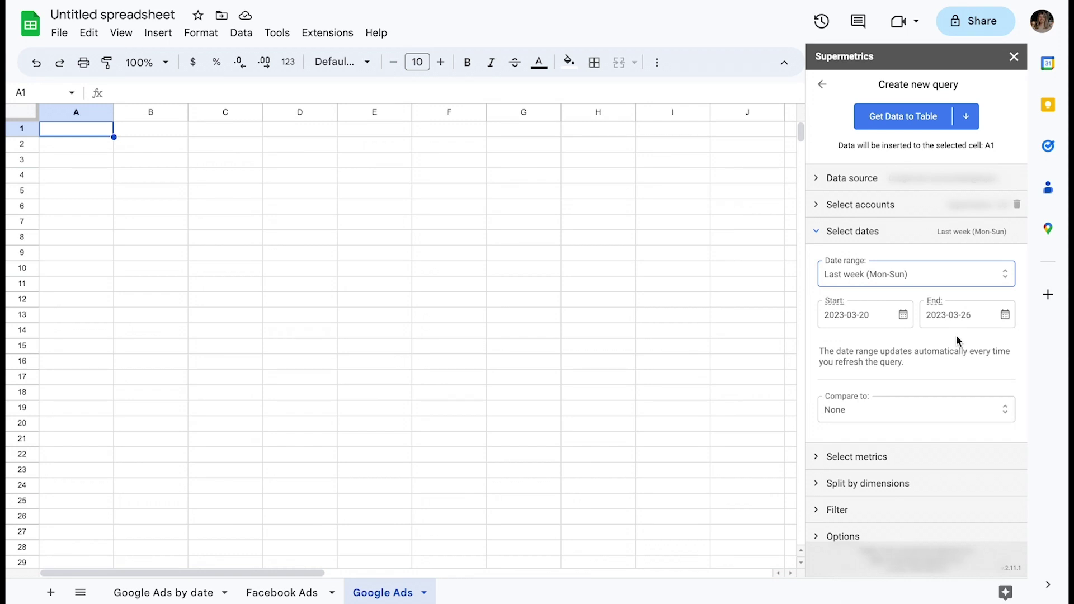
# - Add all BASIC metrics to the query from the metrics list
pyautogui.click(889, 235)
pyautogui.click(875, 261)
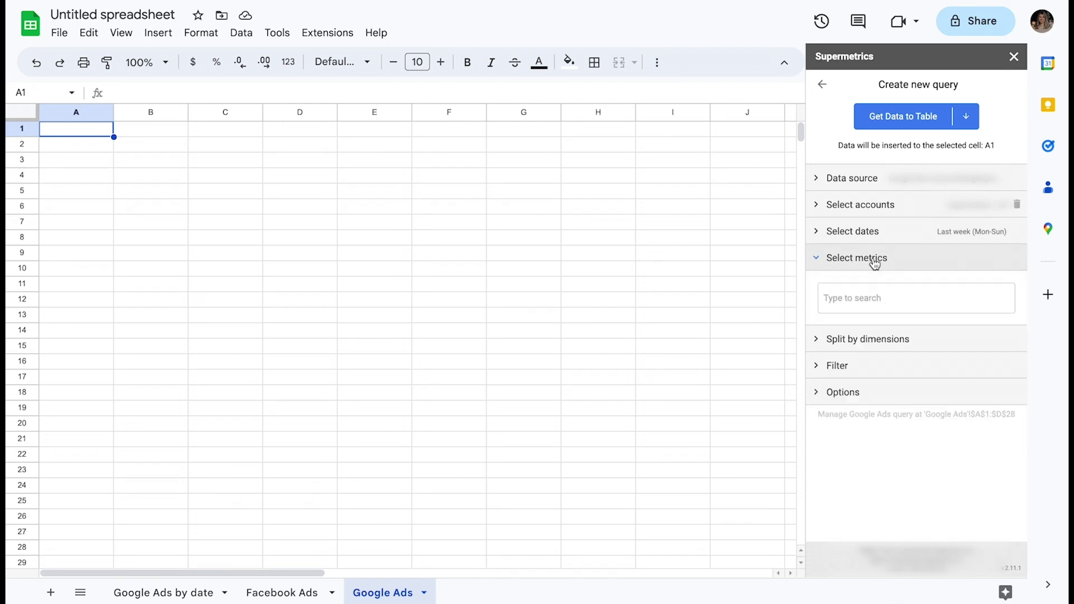
pyautogui.click(862, 292)
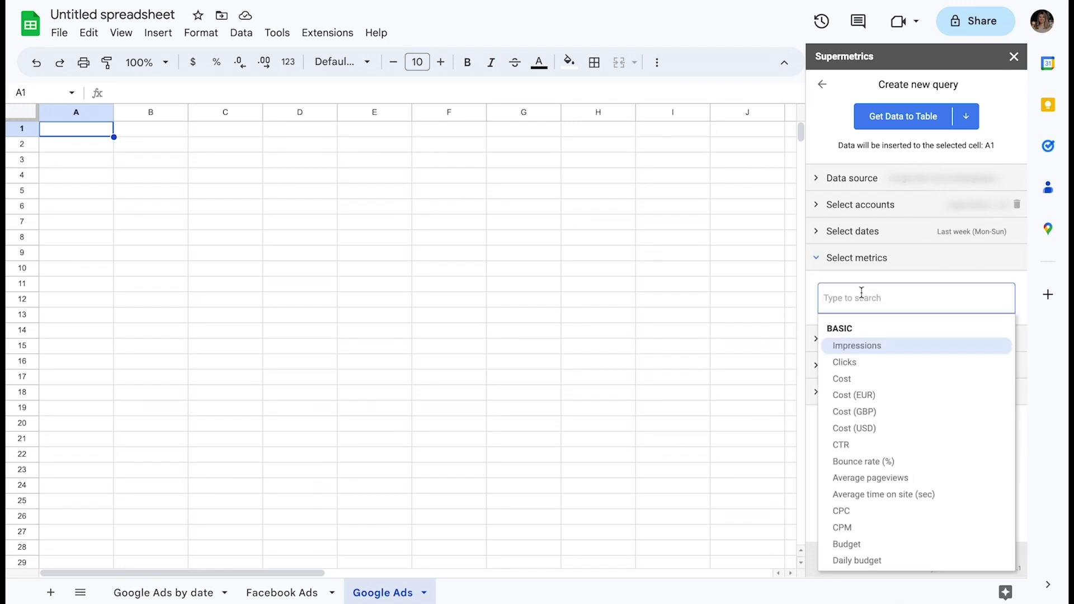
pyautogui.scroll(-2, 886, 413)
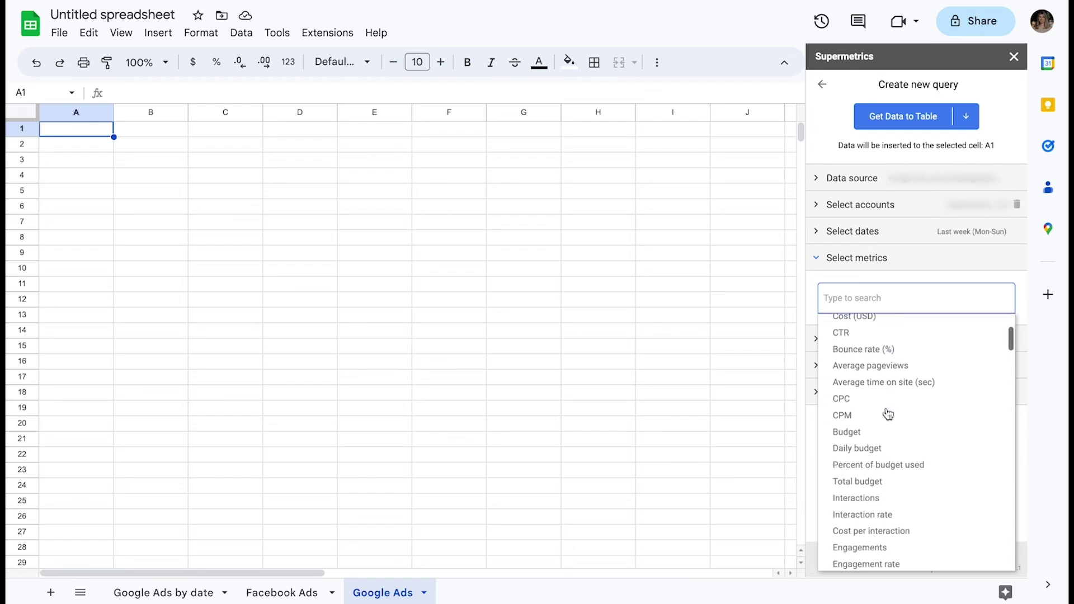
pyautogui.scroll(-5, 888, 414)
pyautogui.scroll(5, 888, 414)
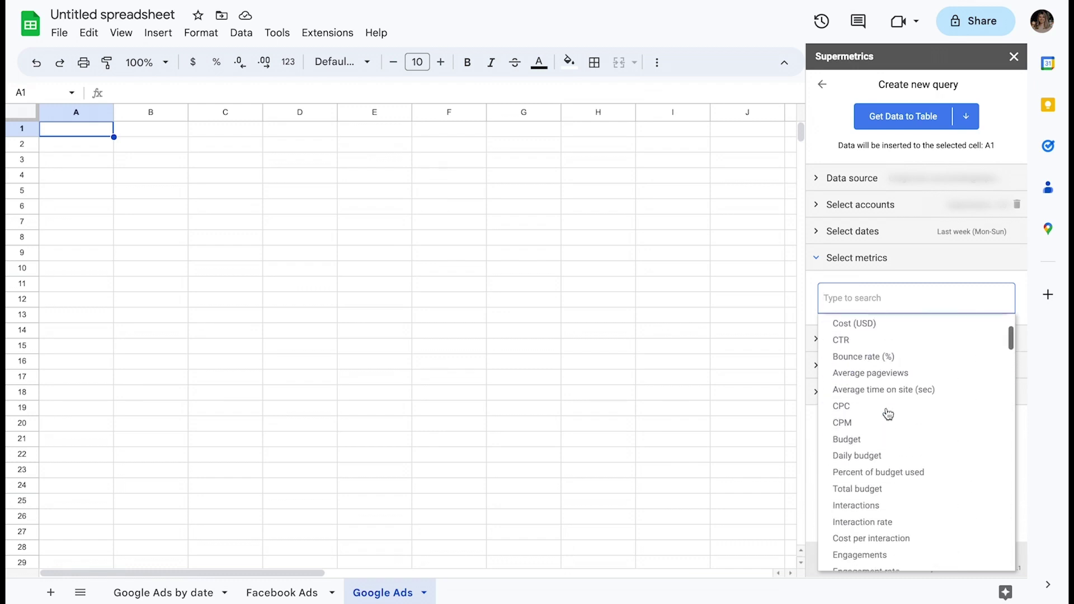
pyautogui.scroll(2, 887, 413)
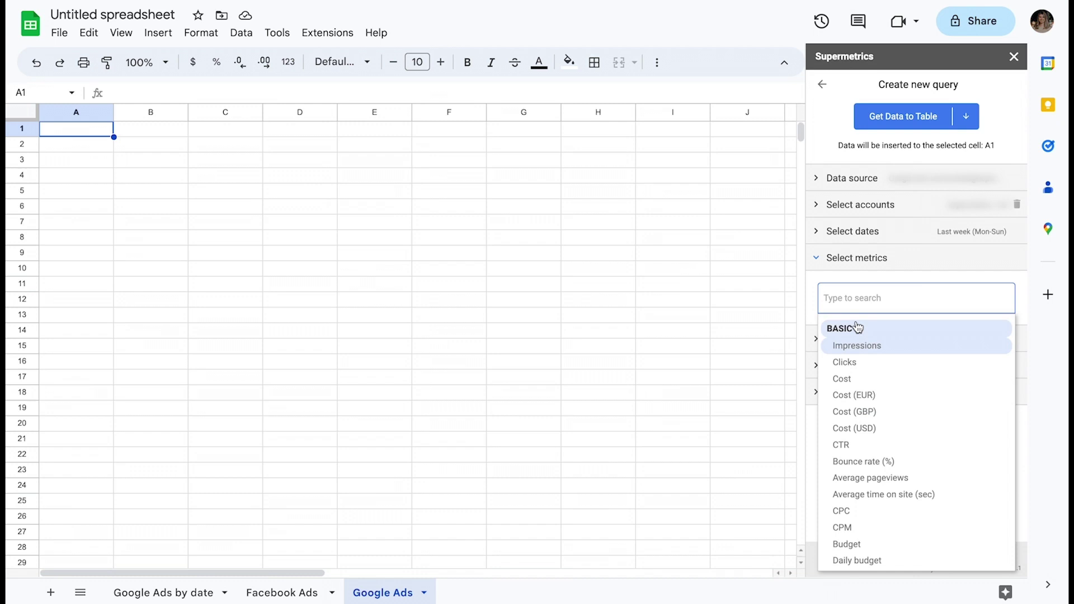
pyautogui.click(857, 328)
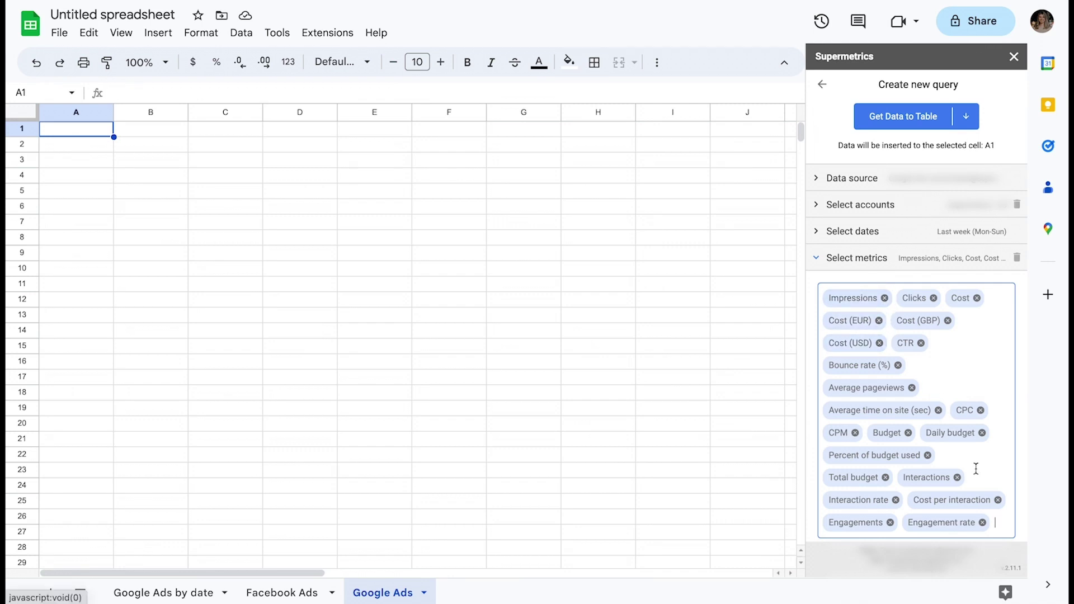
# - Remove Clicks, Cost, Cost (EUR) and Cost (GBP), then clear all remaining metrics
pyautogui.click(996, 520)
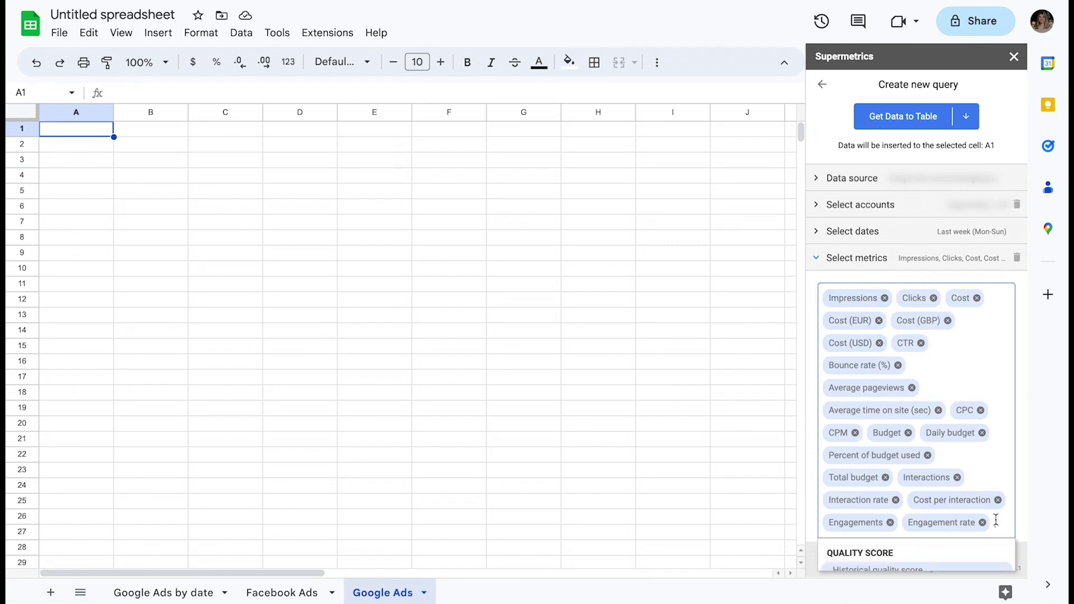
pyautogui.click(932, 299)
pyautogui.click(929, 298)
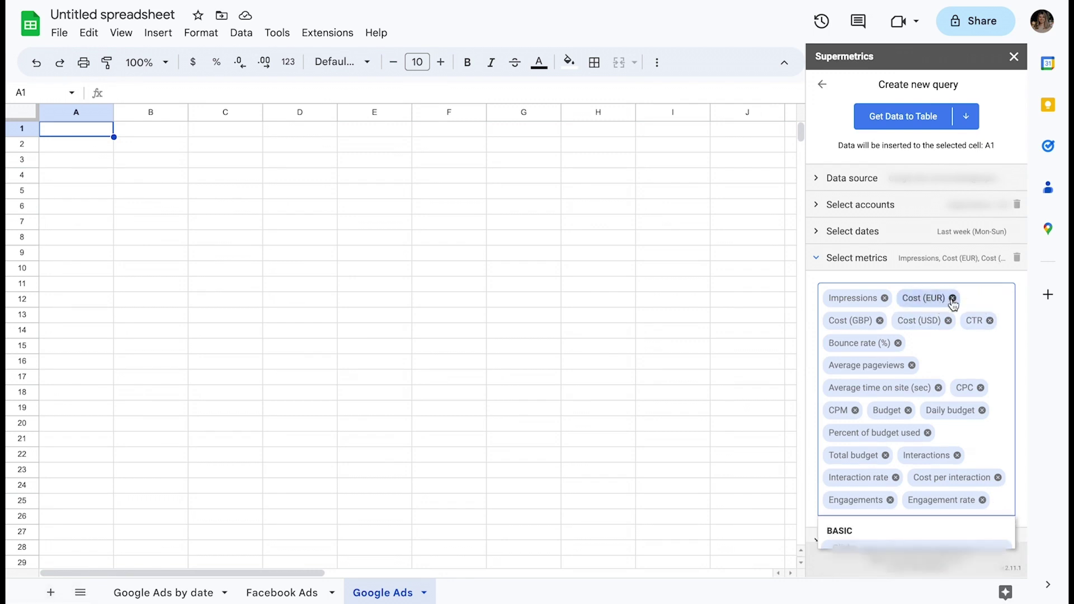
pyautogui.click(953, 298)
pyautogui.click(953, 298)
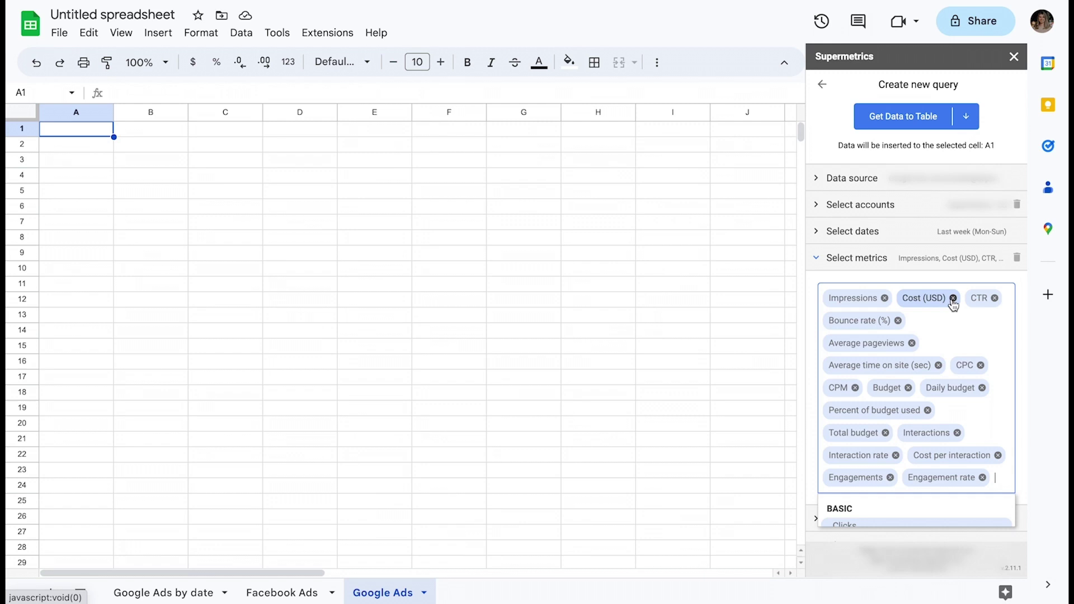
pyautogui.click(1017, 258)
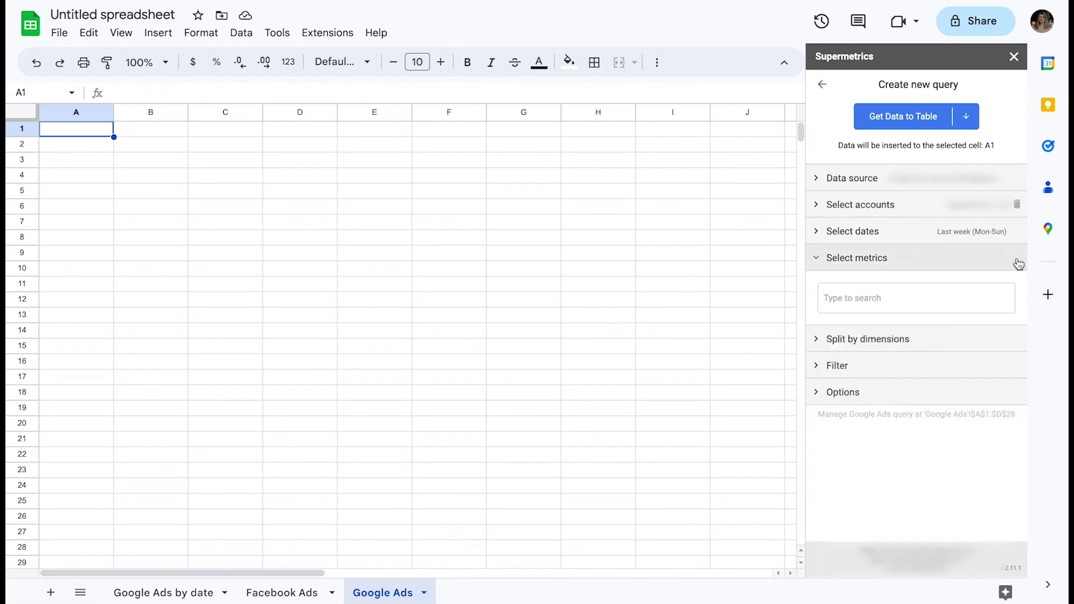
# - Search for and add Impressions, Cost and Clicks as the query's metrics
pyautogui.click(864, 301)
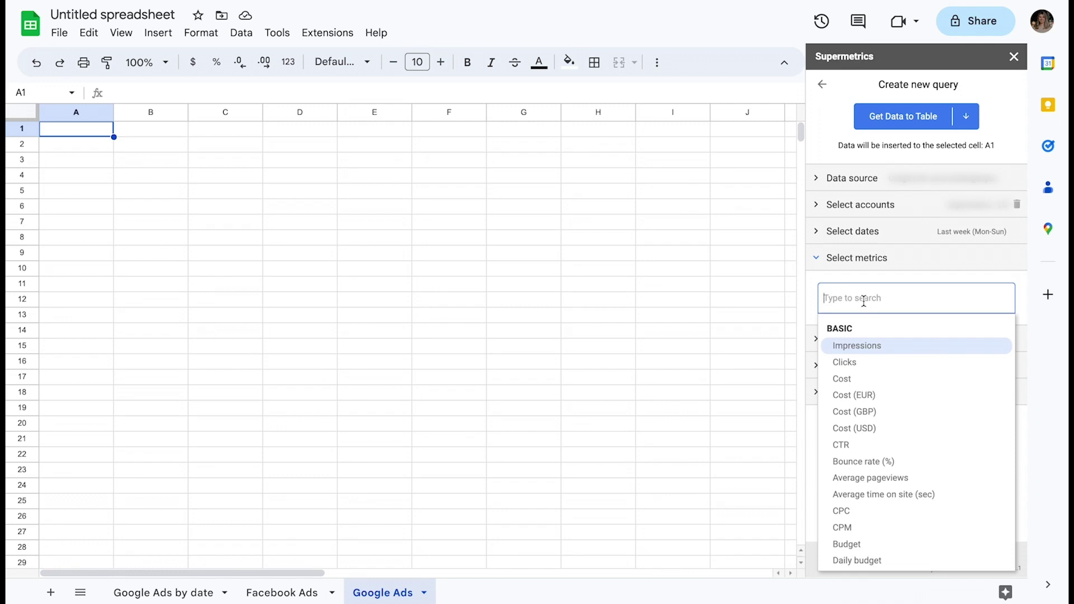
pyautogui.write('im')
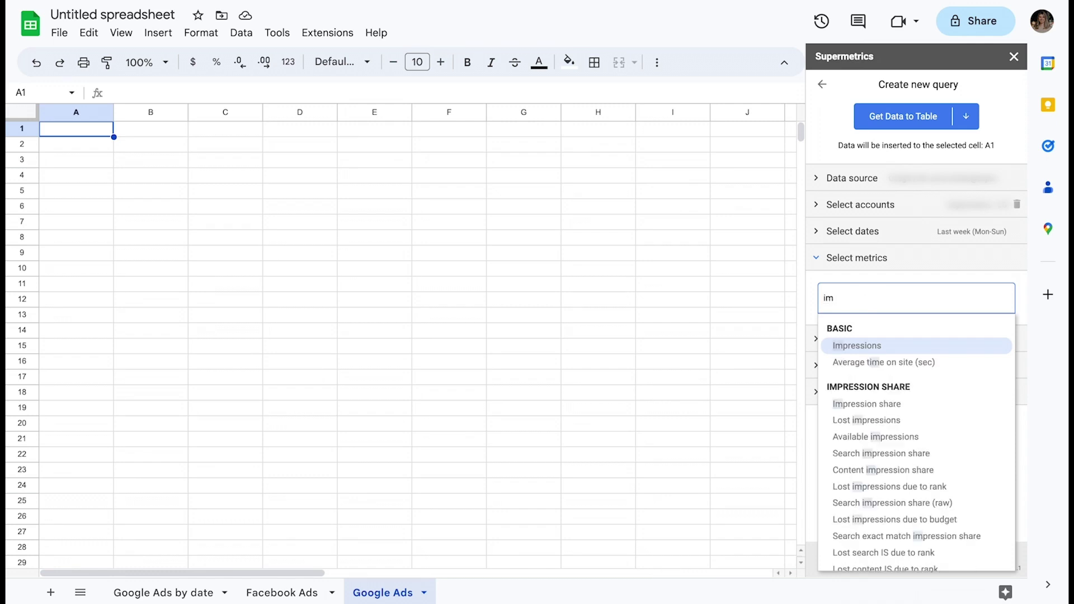
pyautogui.write('p')
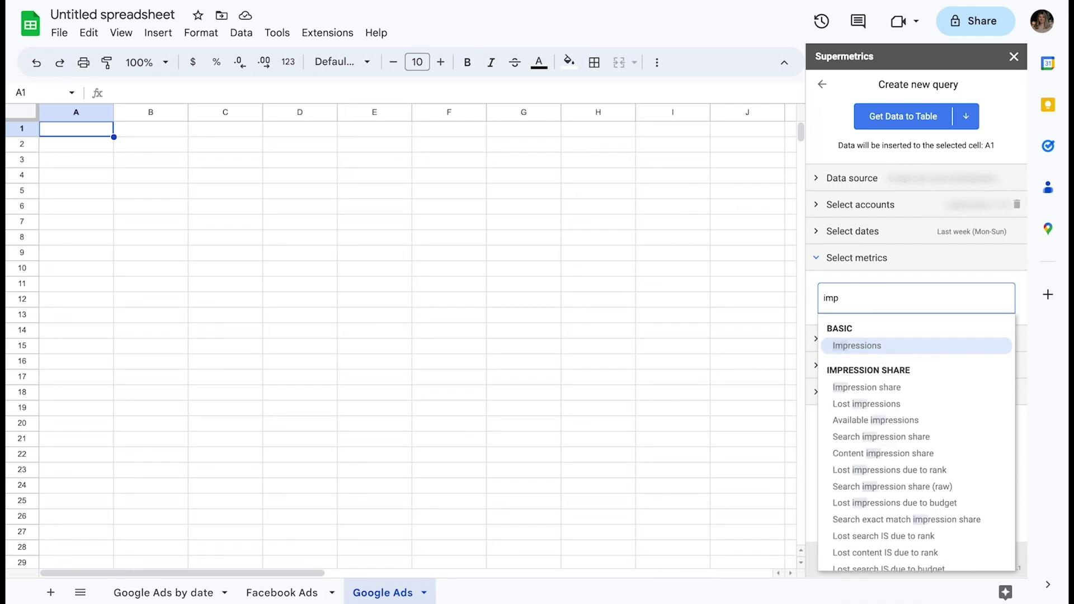
pyautogui.click(869, 347)
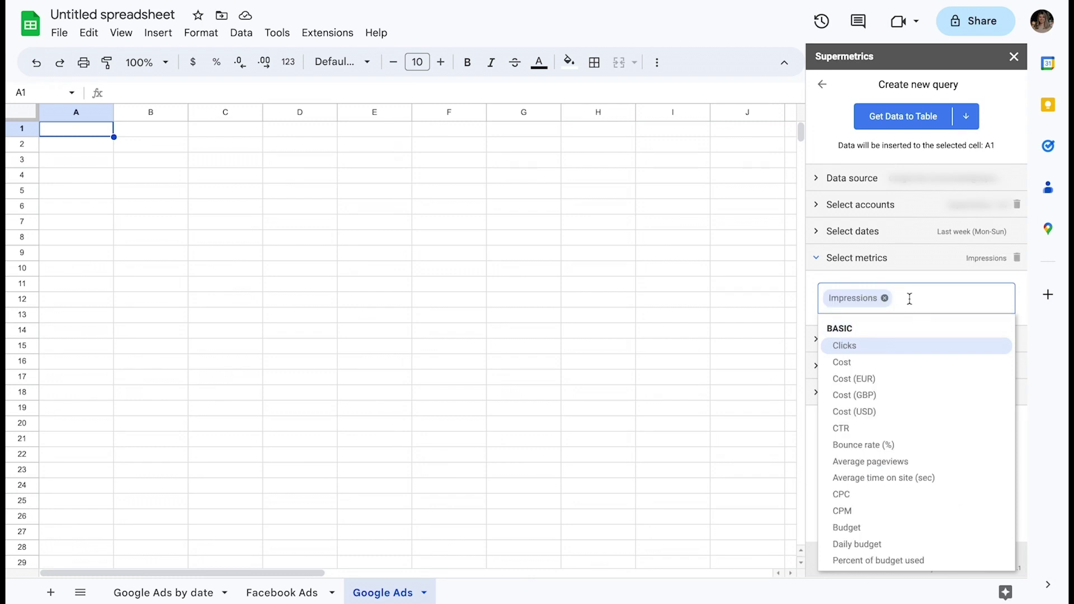
pyautogui.write('co')
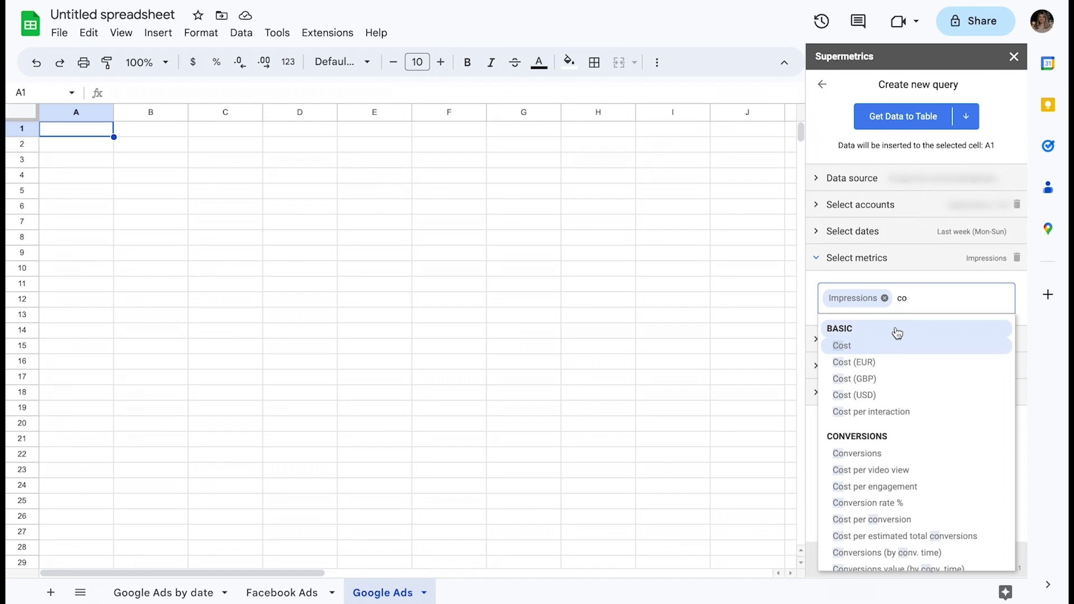
pyautogui.click(894, 347)
pyautogui.write('cl')
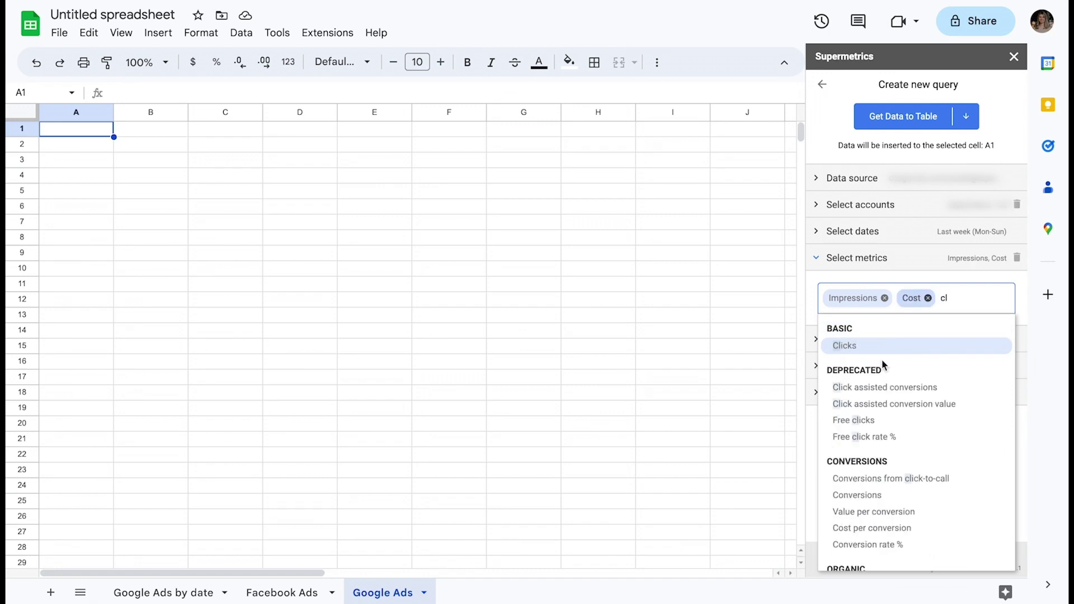
pyautogui.click(876, 347)
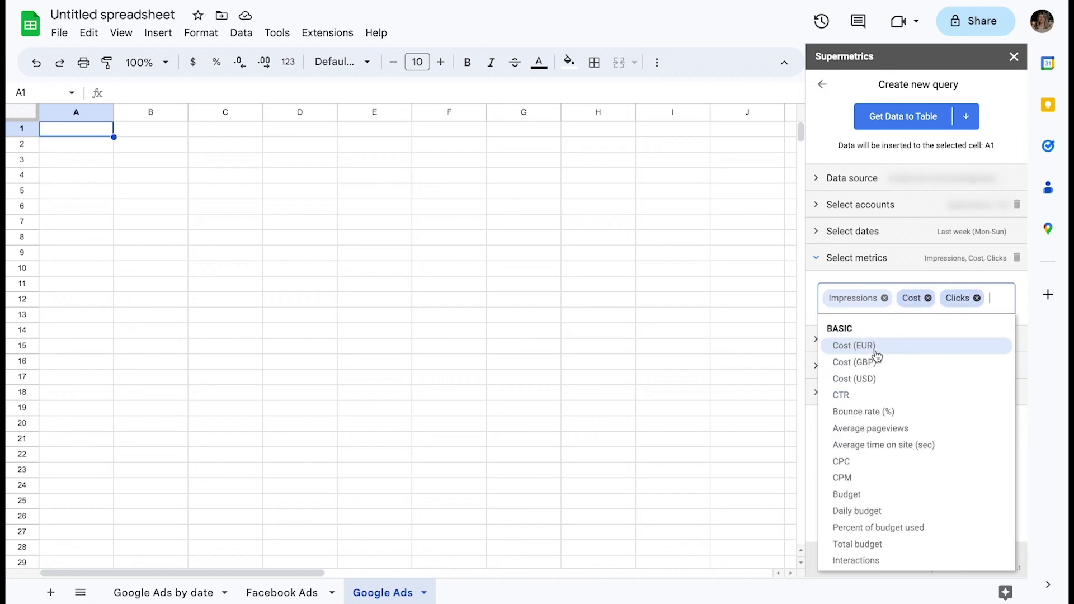
# - Run Get Data to Table, filling the sheet with Impressions 183568, Cost 10217.27, Clicks 4129
pyautogui.click(877, 269)
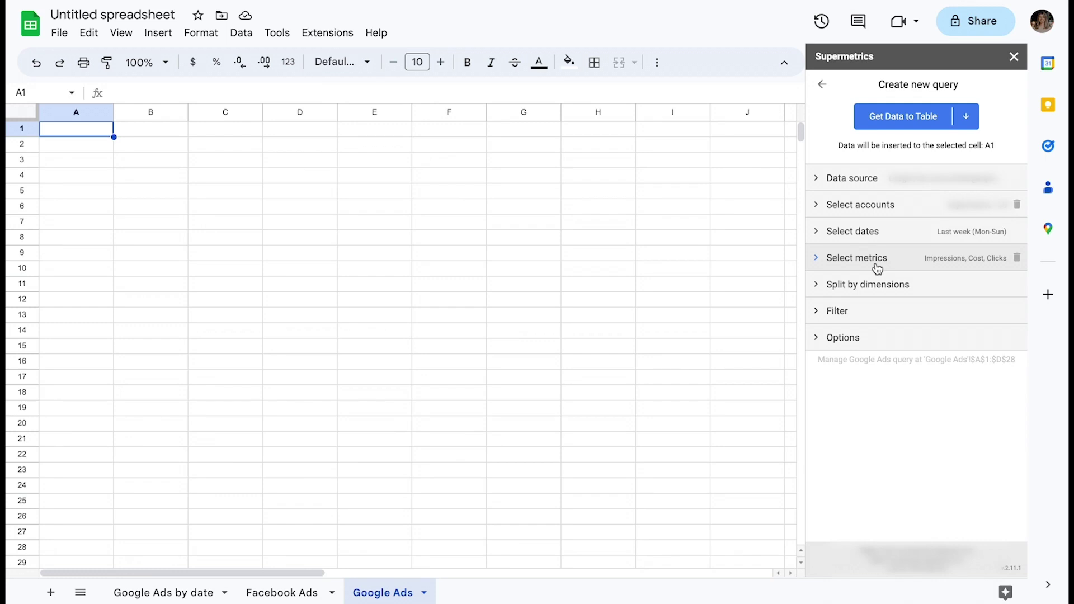
pyautogui.click(898, 126)
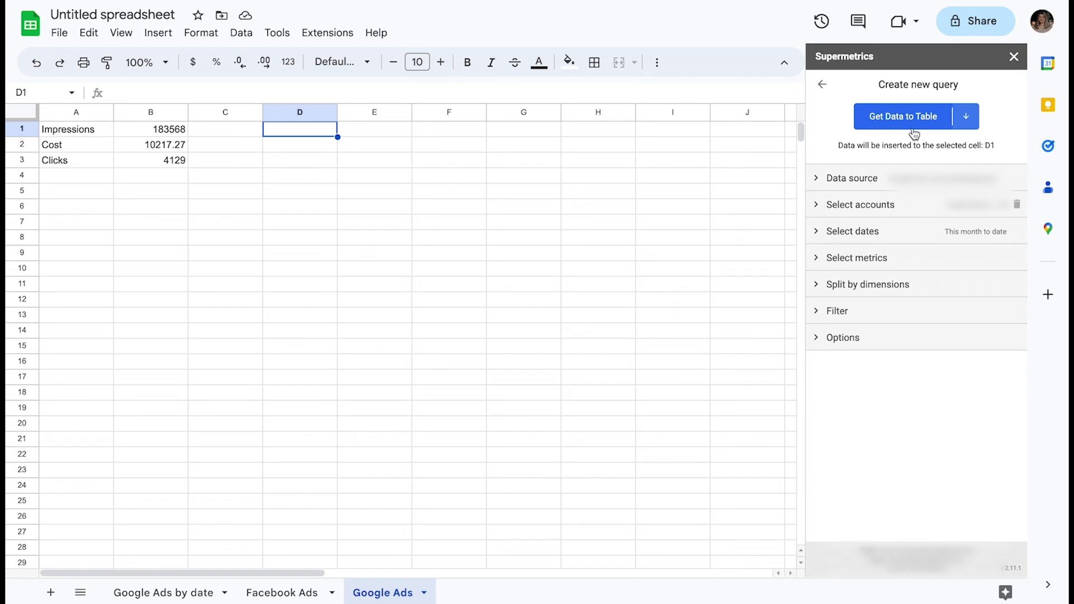
# - Try a Last X months date range of 6 months, toggling the current-month option
pyautogui.click(914, 231)
pyautogui.click(898, 275)
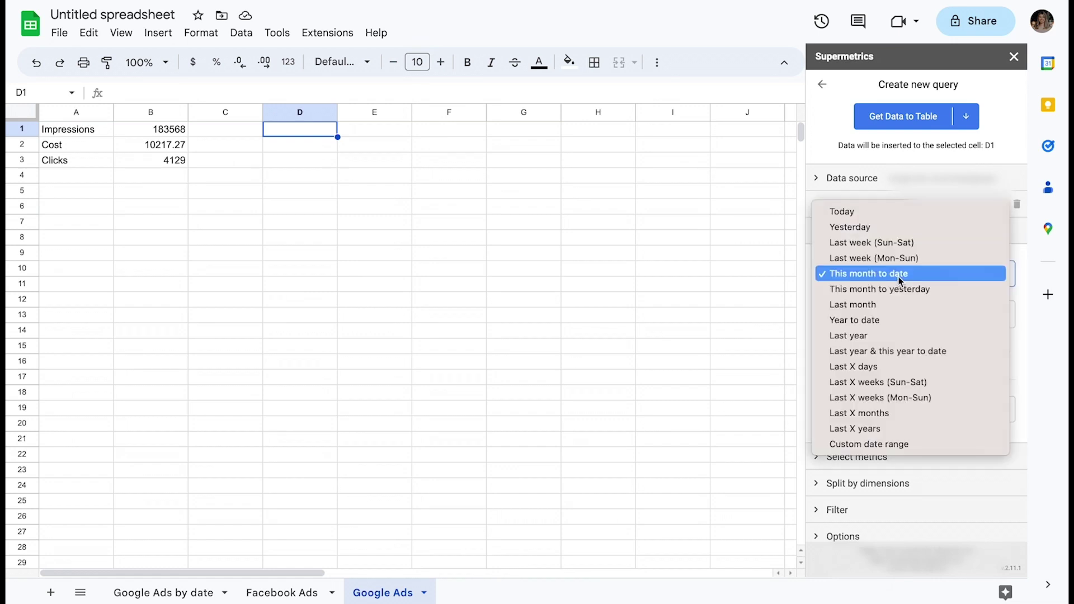
pyautogui.click(907, 414)
pyautogui.click(856, 315)
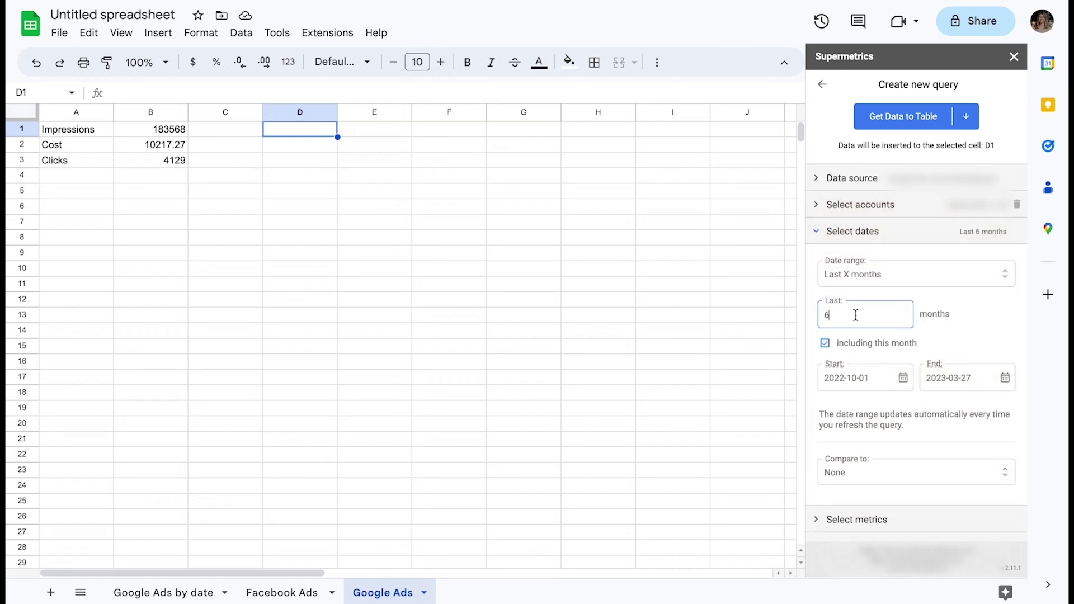
pyautogui.click(825, 343)
pyautogui.click(826, 345)
# - Enter 'yesterday' as the custom start date, with the range ending 2023-03-27
pyautogui.click(903, 377)
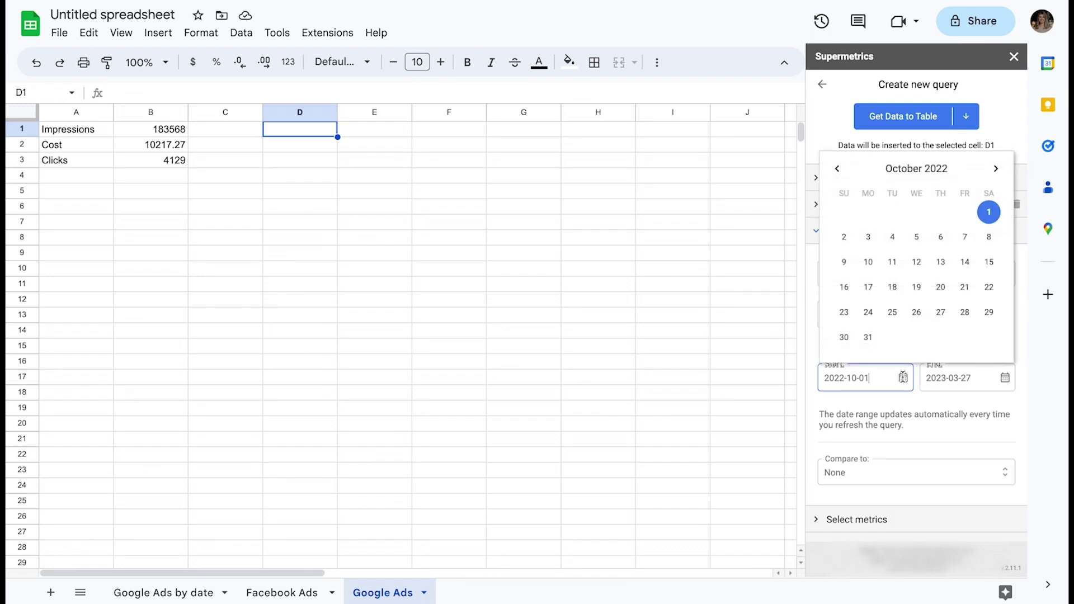
pyautogui.click(914, 395)
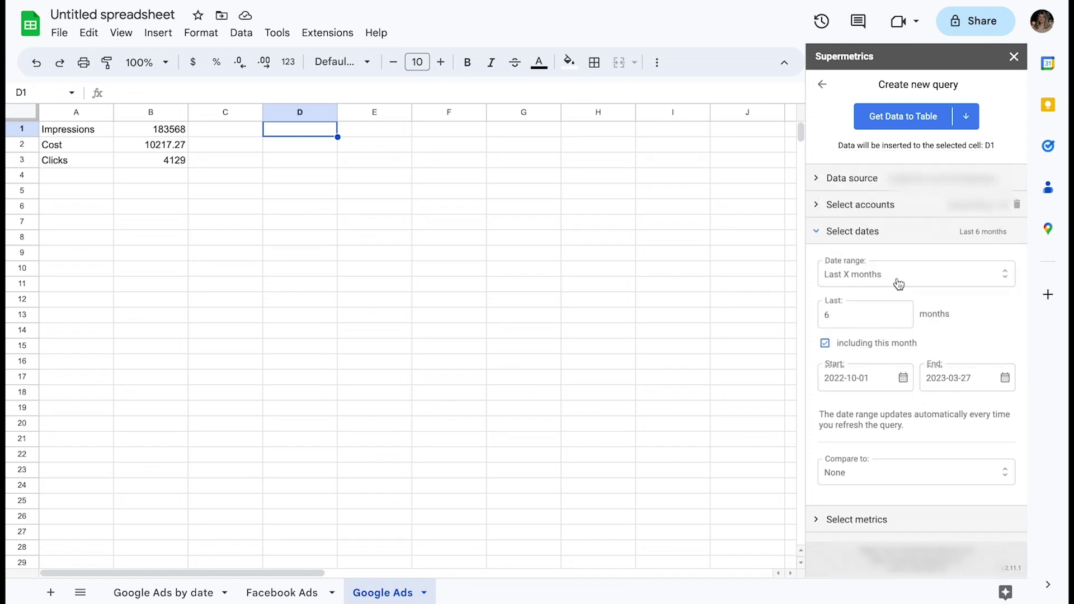
pyautogui.click(884, 378)
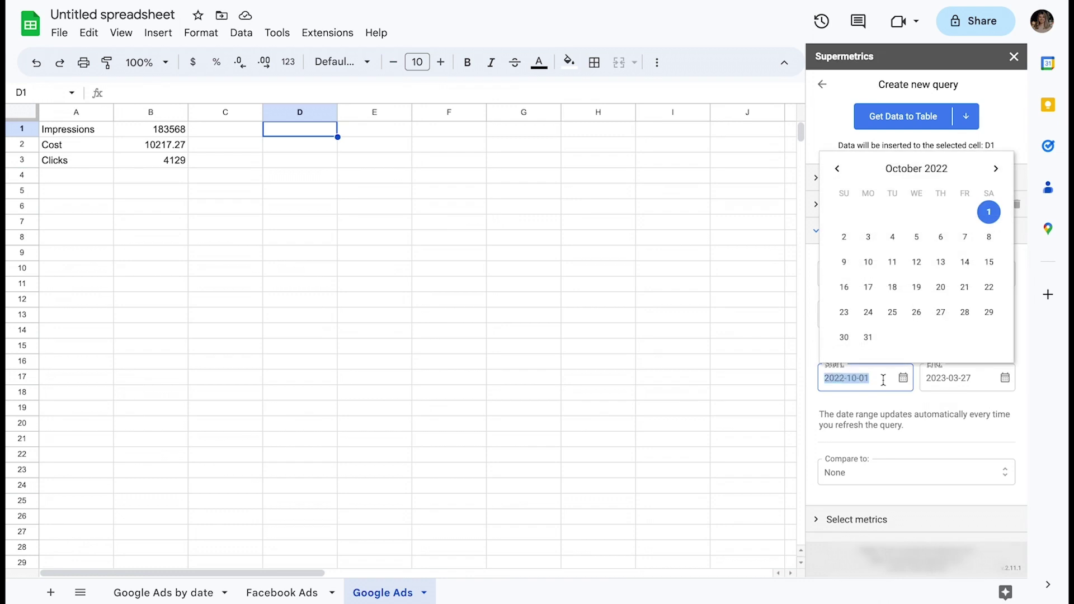
pyautogui.write('yesterday')
pyautogui.click(903, 408)
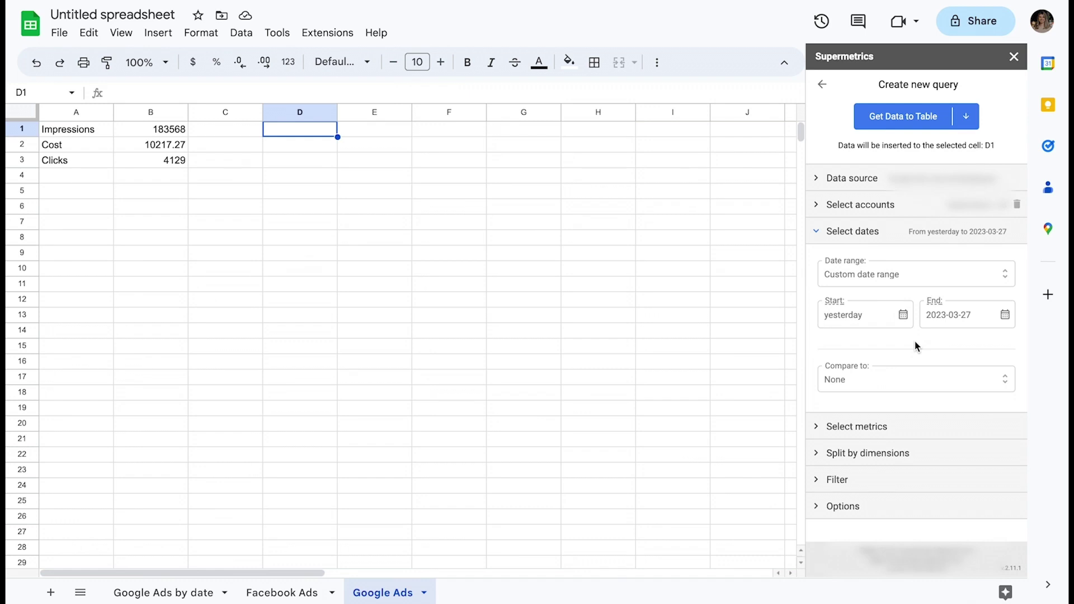
# - Set a custom date range starting 2023-02-01 and ending today
pyautogui.click(906, 275)
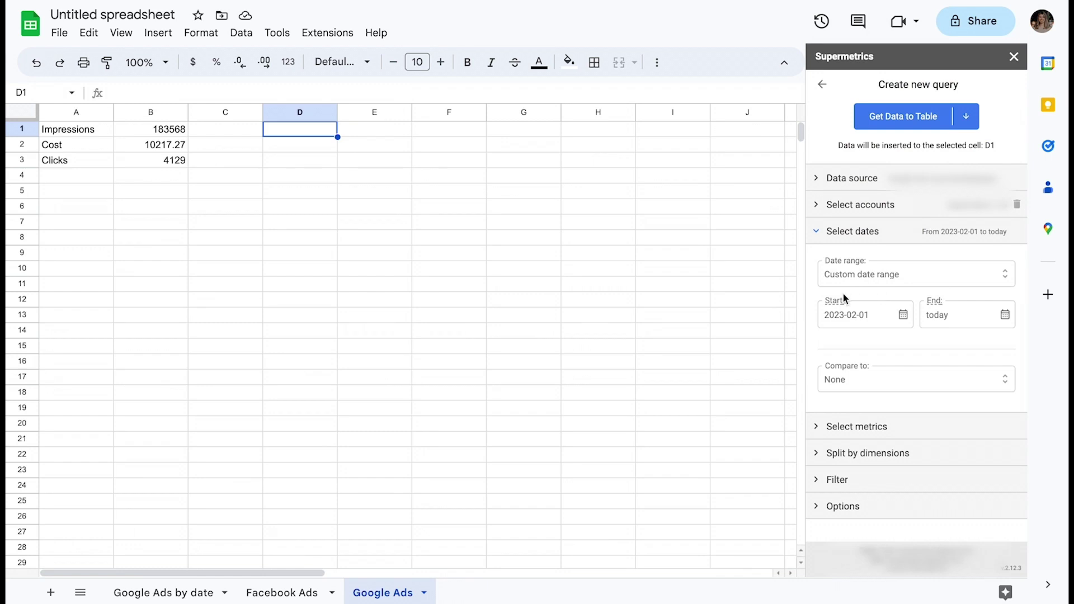
pyautogui.moveTo(836, 302)
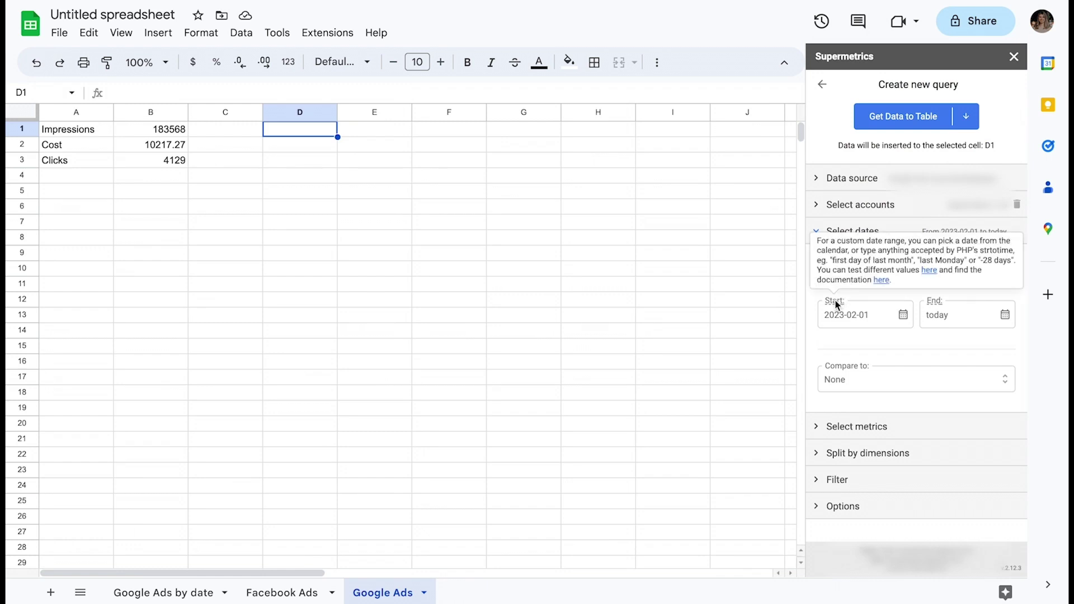
pyautogui.moveTo(938, 304)
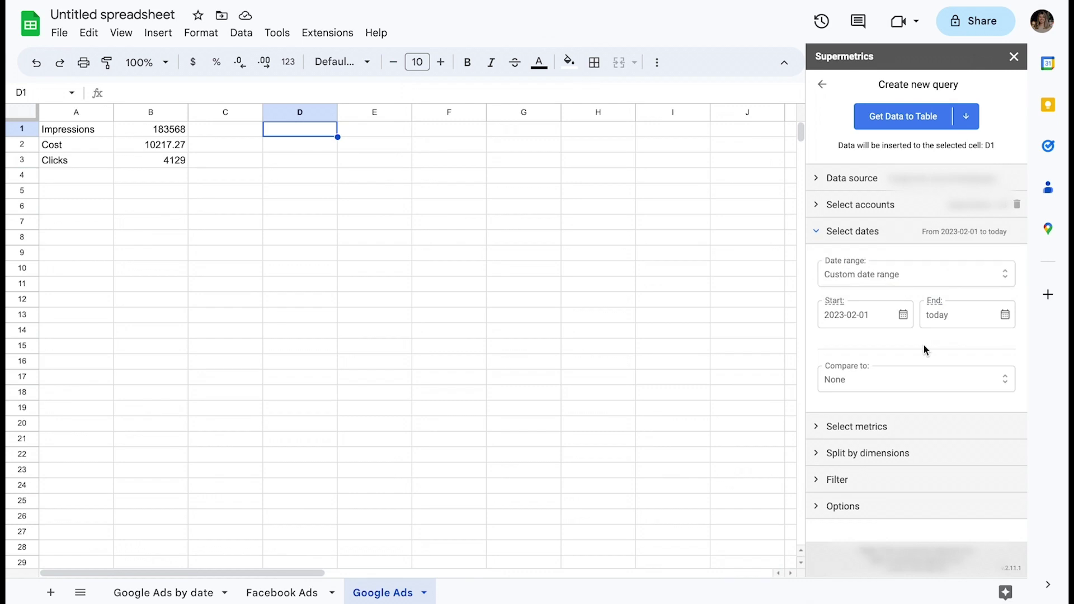
# - Set the comparison period to Same dates a year ago
pyautogui.click(921, 385)
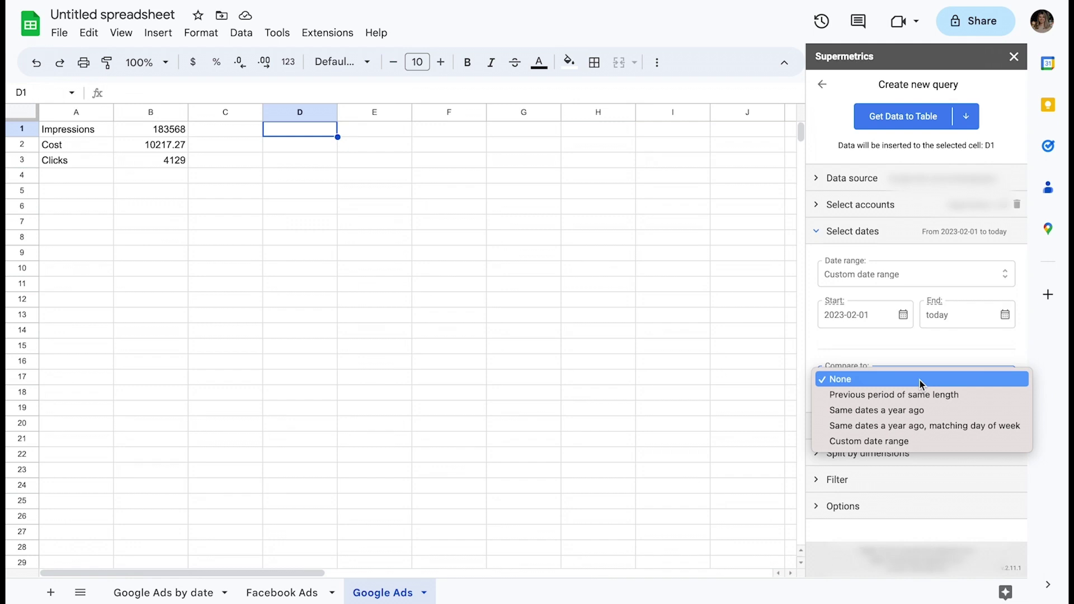
pyautogui.click(925, 414)
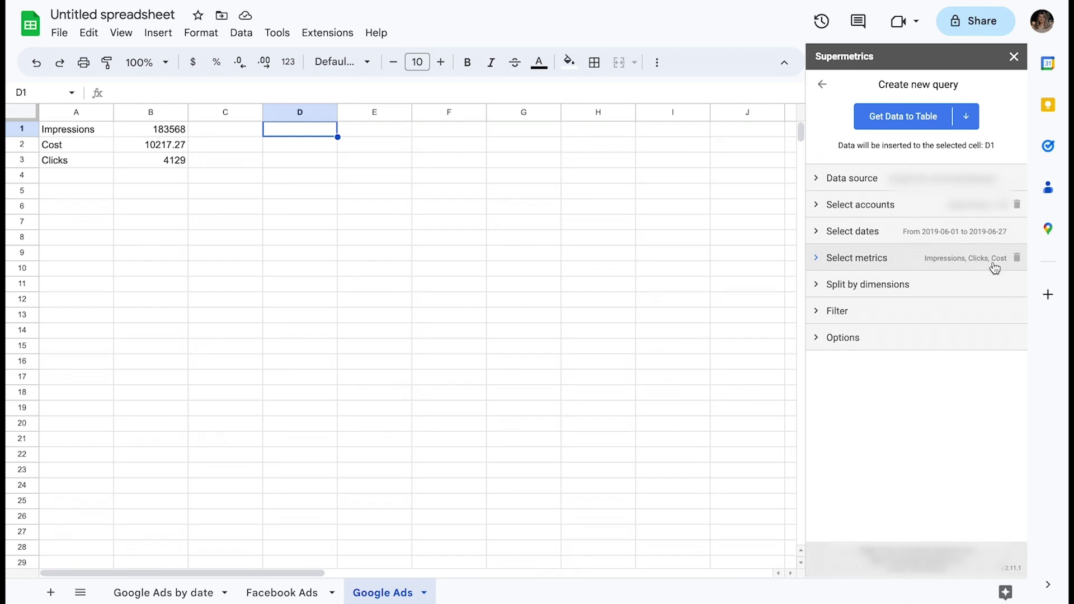
# - Add Date and Campaign ID as the row split dimensions for the D1 Google Ads query
pyautogui.click(914, 288)
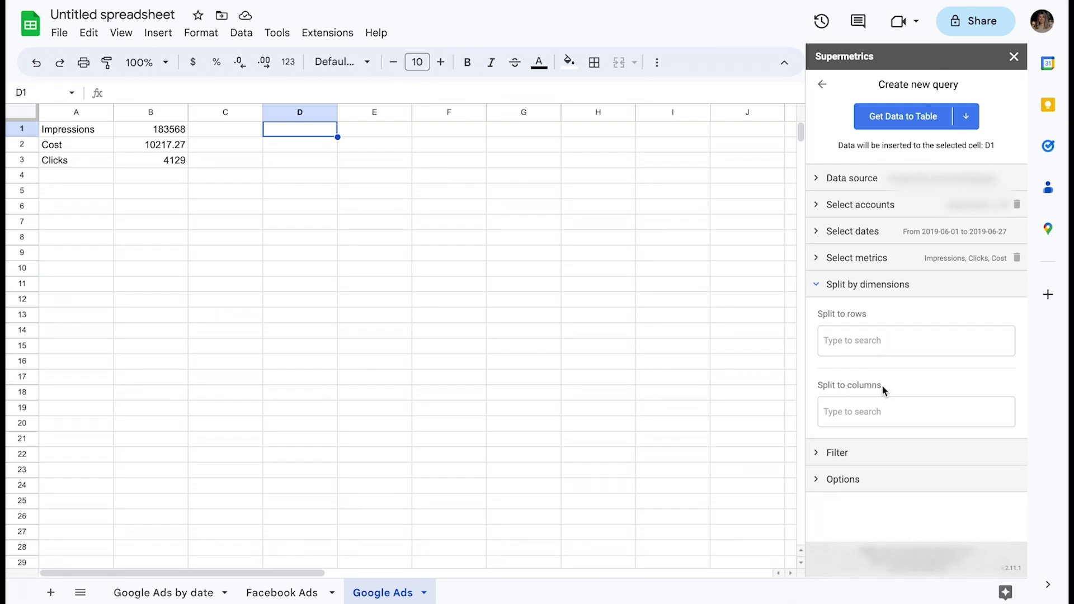
pyautogui.click(877, 340)
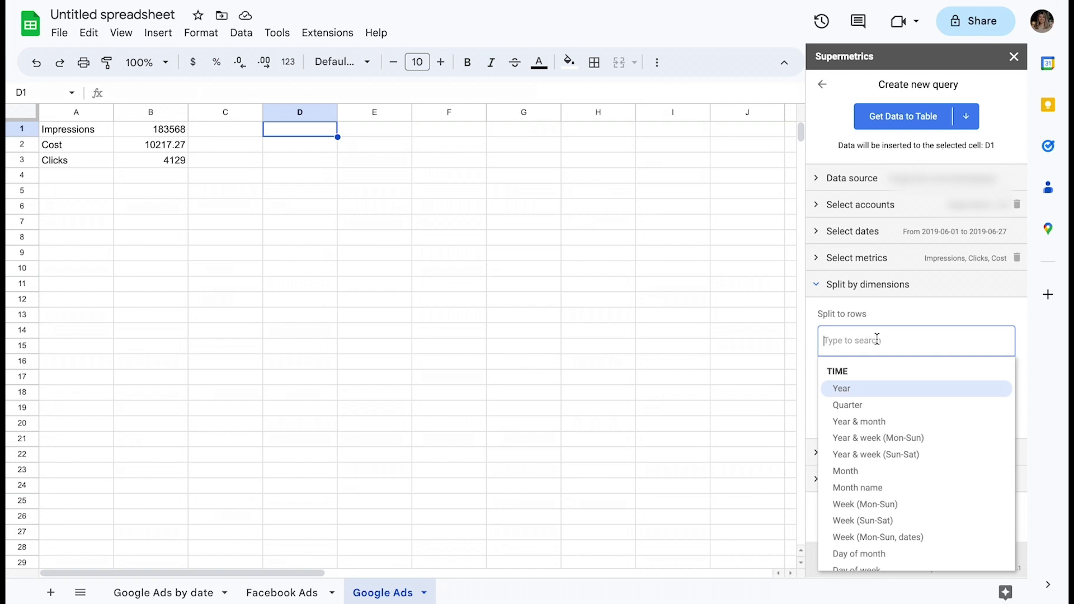
pyautogui.write('date')
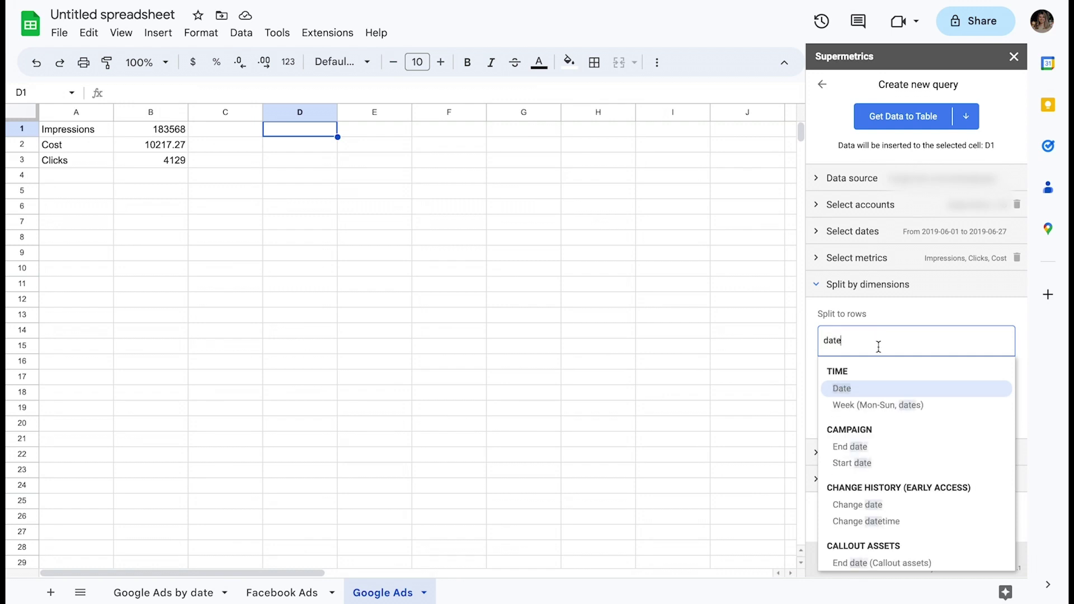
pyautogui.click(867, 390)
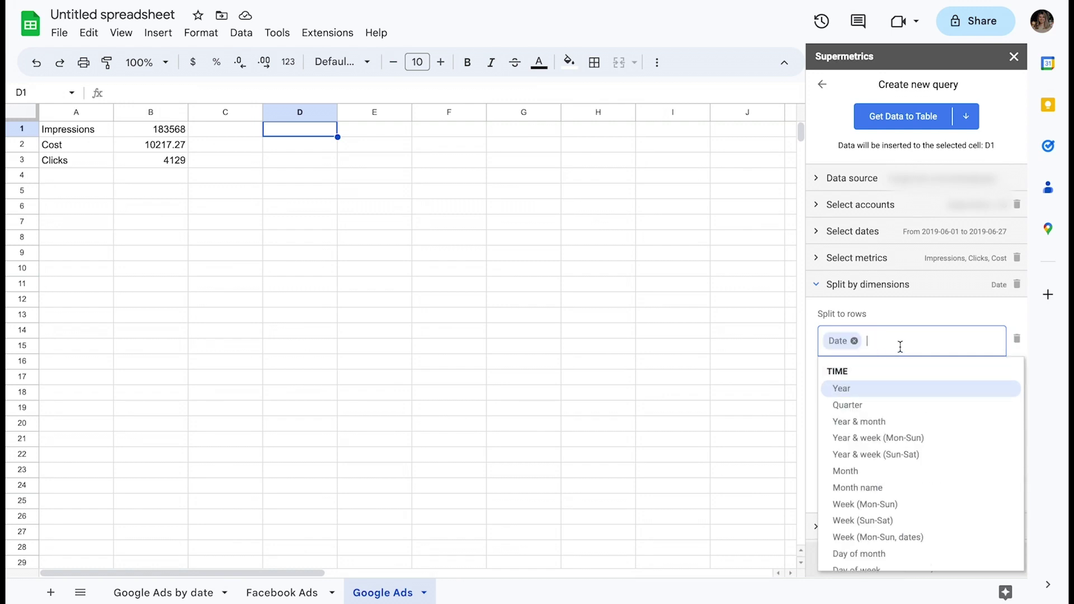
pyautogui.write('campaign')
pyautogui.click(906, 388)
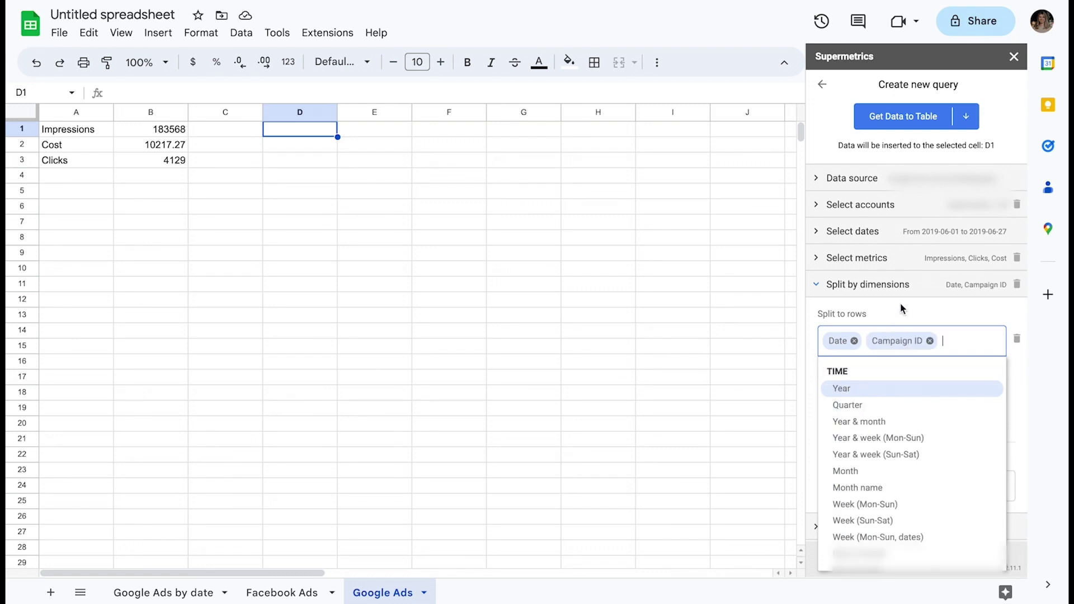
pyautogui.click(898, 288)
pyautogui.click(899, 288)
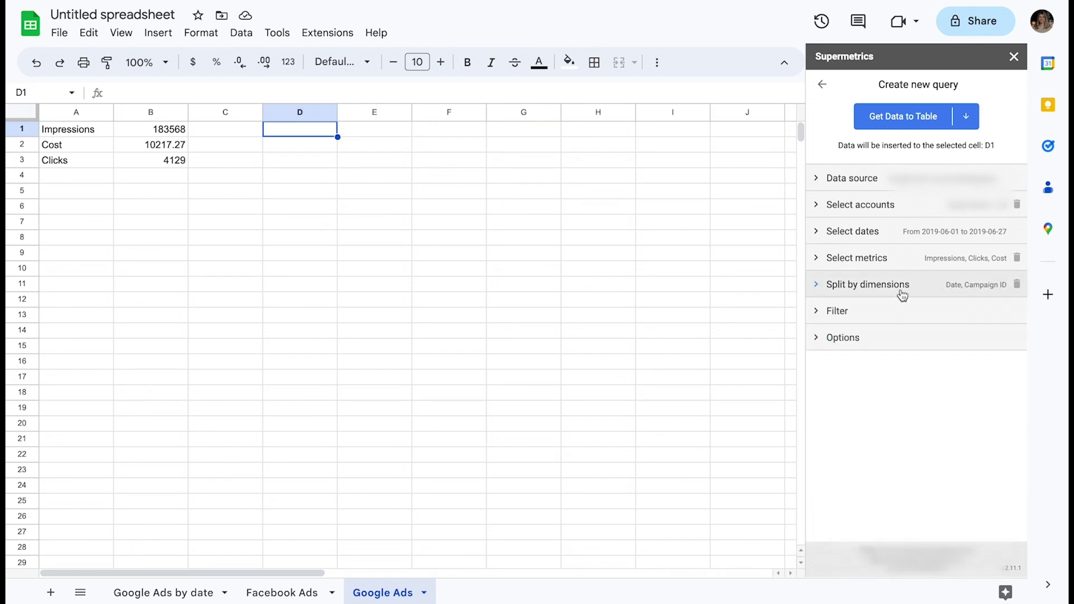
# - Run the query to fill D1:H1403 with Date, Campaign ID, Impressions, Clicks and Cost
pyautogui.click(906, 124)
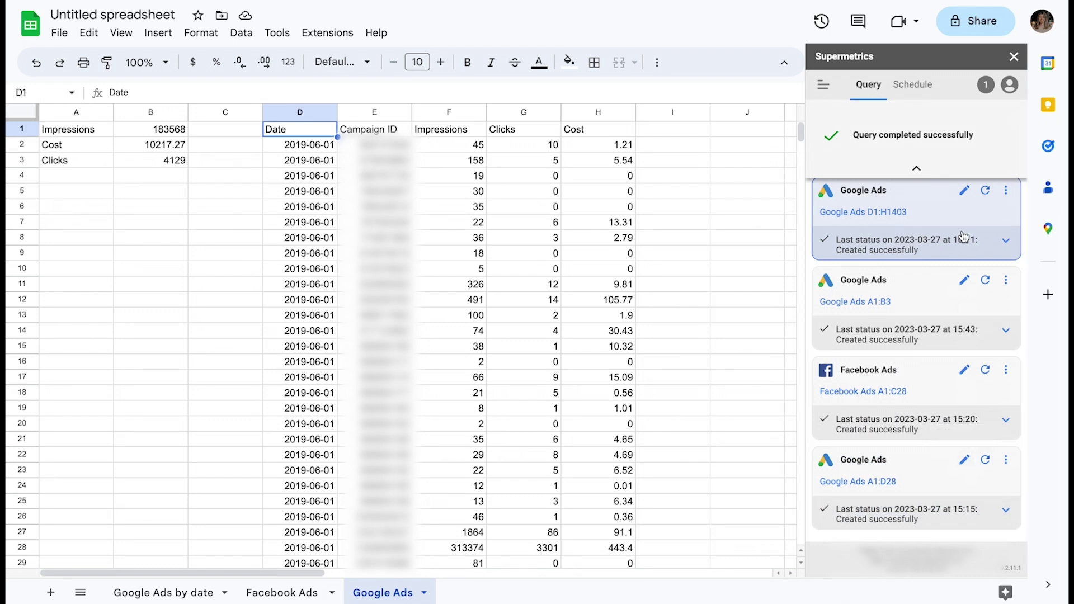
# - Edit the D1 query and limit the rows to fetch to 10
pyautogui.click(965, 193)
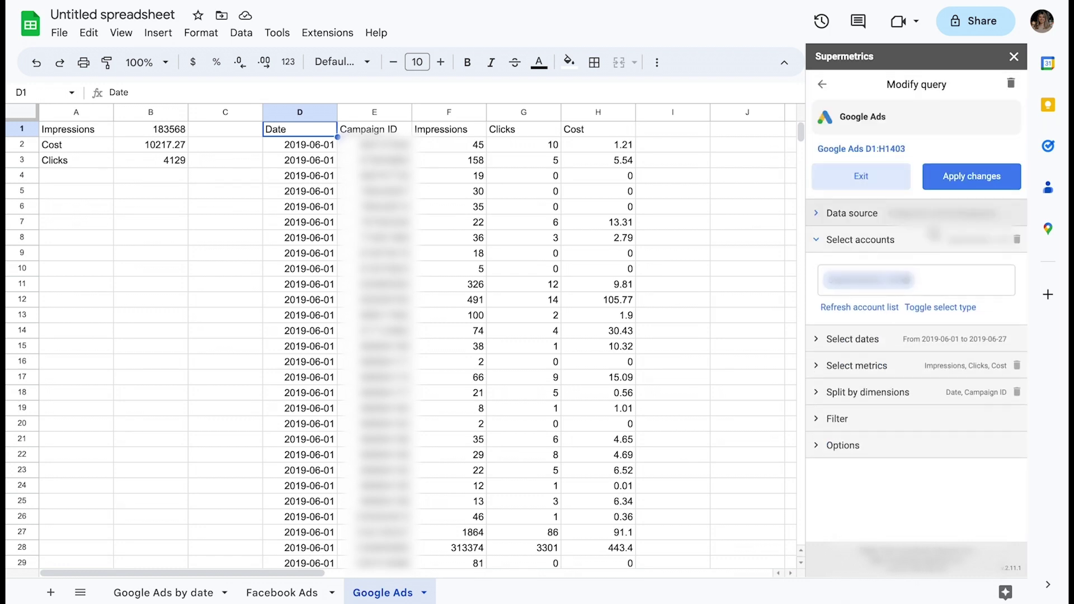
pyautogui.click(912, 321)
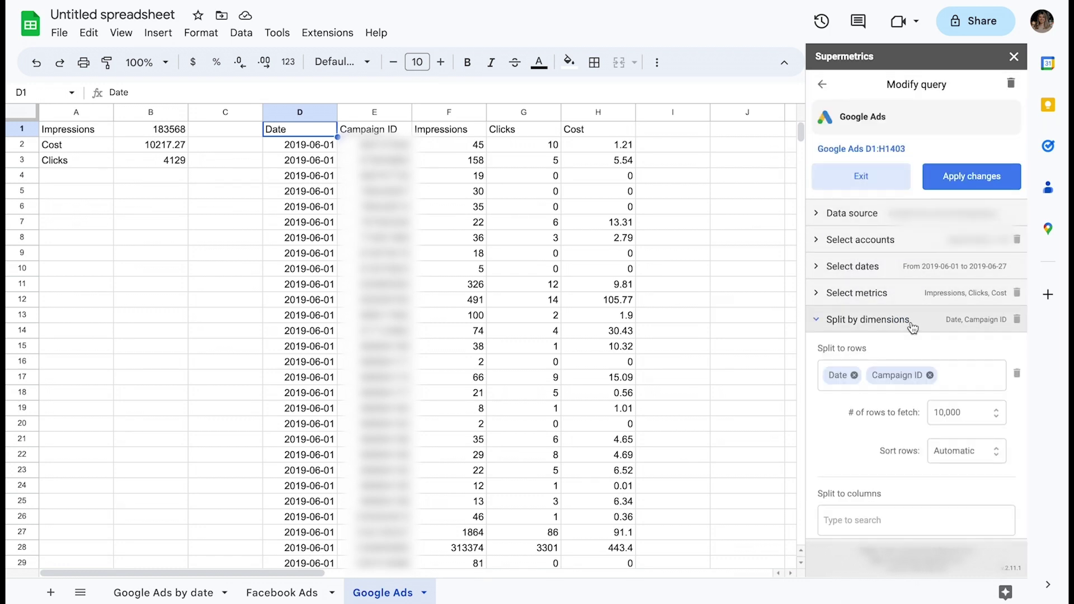
pyautogui.click(944, 415)
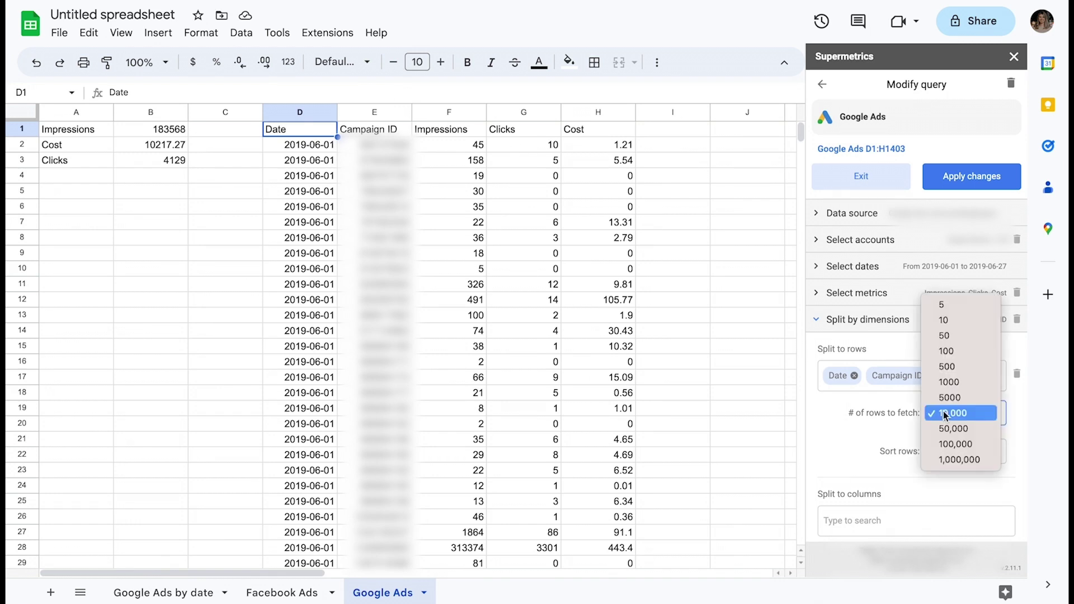
pyautogui.click(949, 323)
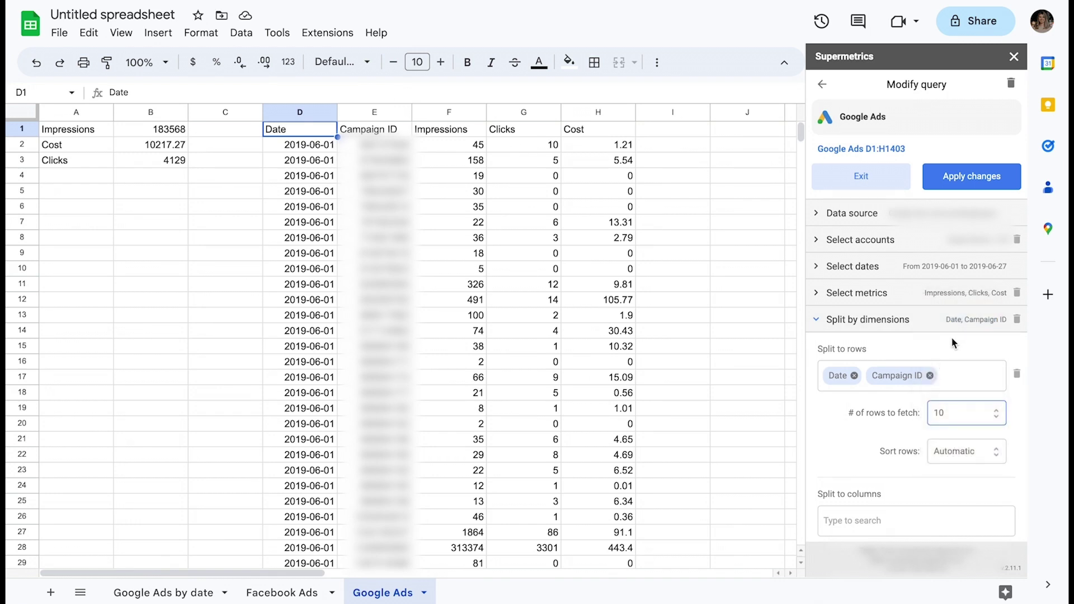
# - Sort rows by Impressions descending, keep secondary sort Automatic, and apply the changes
pyautogui.click(953, 452)
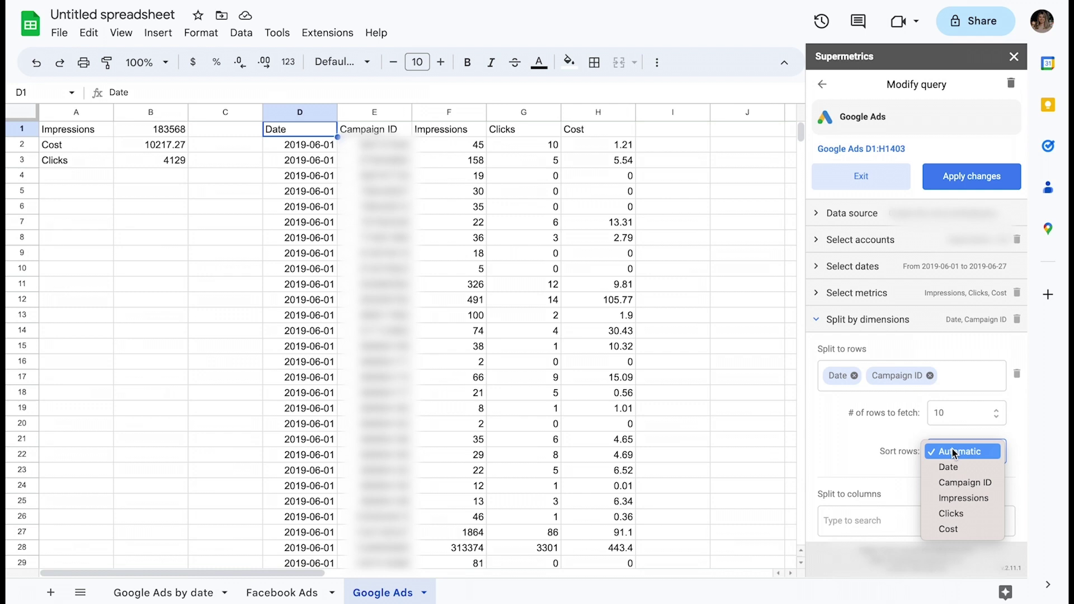
pyautogui.click(961, 498)
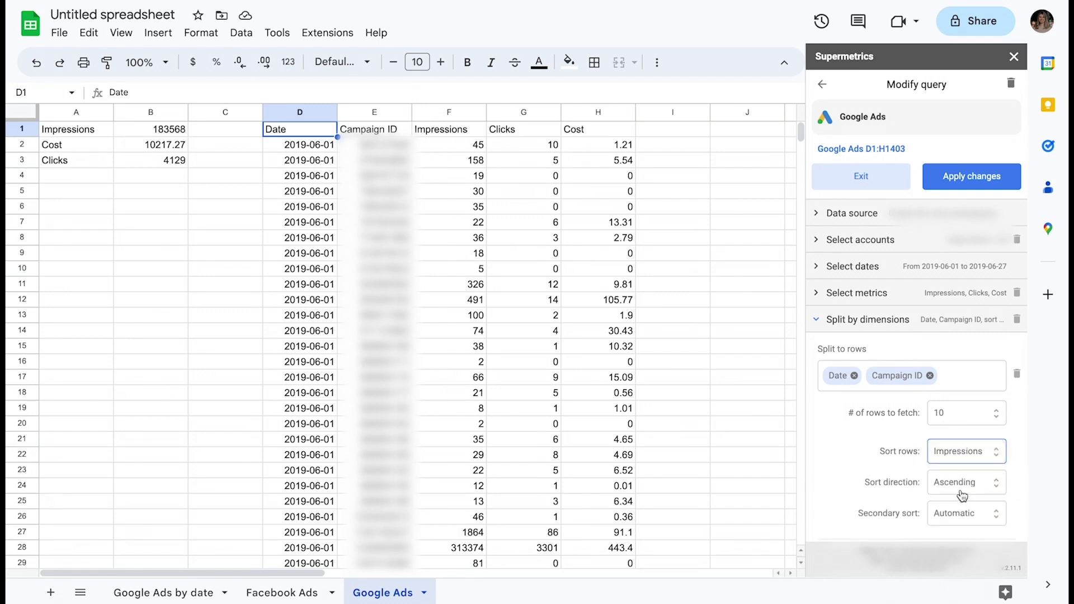
pyautogui.click(961, 485)
pyautogui.click(963, 498)
pyautogui.scroll(-2, 897, 462)
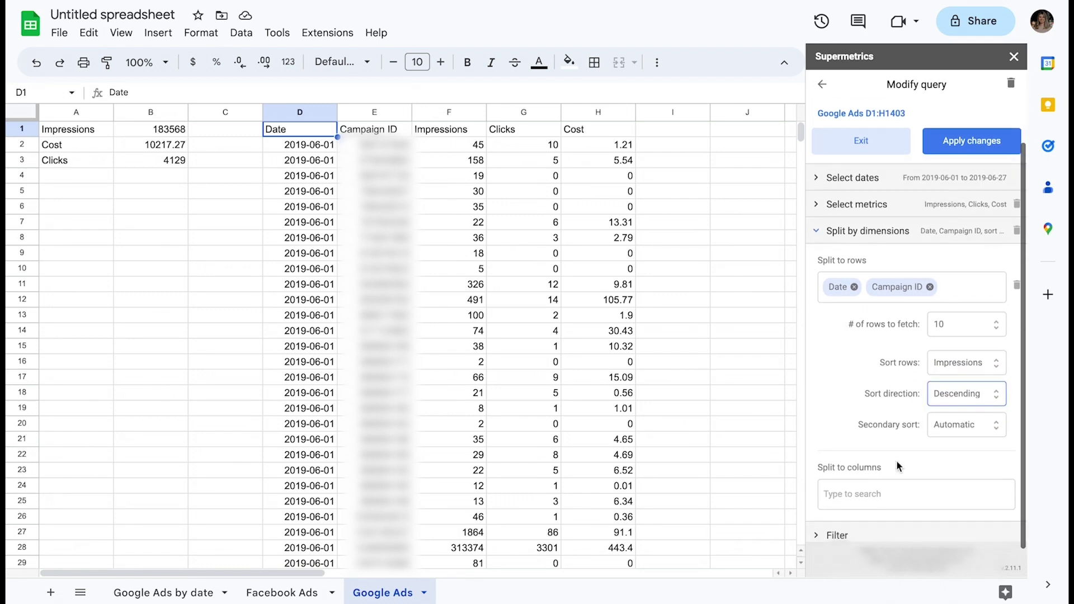
pyautogui.click(946, 434)
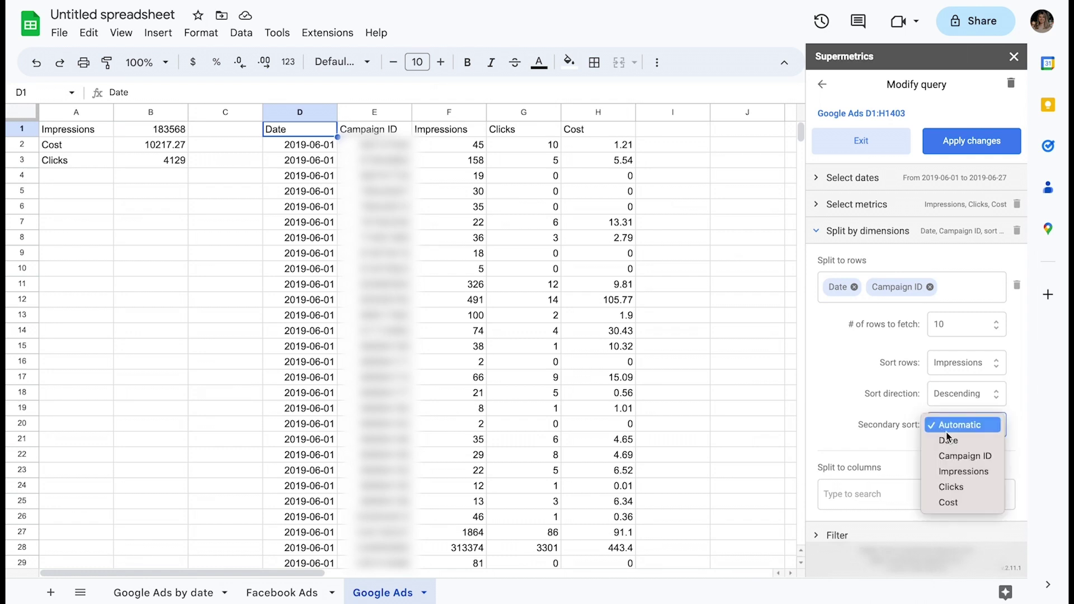
pyautogui.click(897, 418)
pyautogui.click(948, 147)
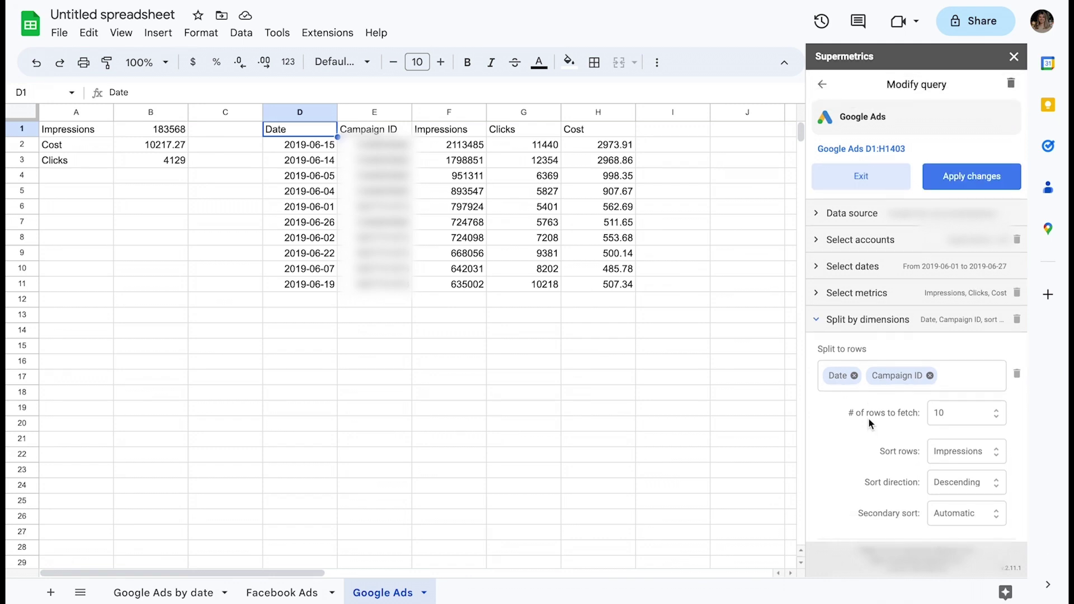
# - Add Year & month as the column split dimension of the D1 query
pyautogui.click(880, 333)
pyautogui.click(880, 333)
pyautogui.scroll(-2, 878, 330)
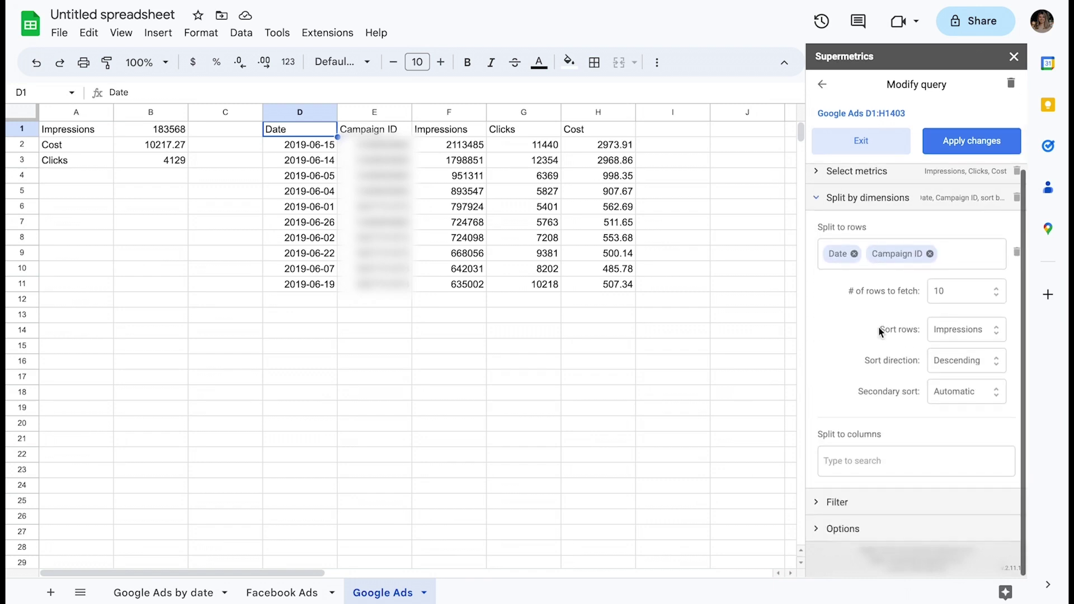
pyautogui.click(877, 453)
pyautogui.write('year')
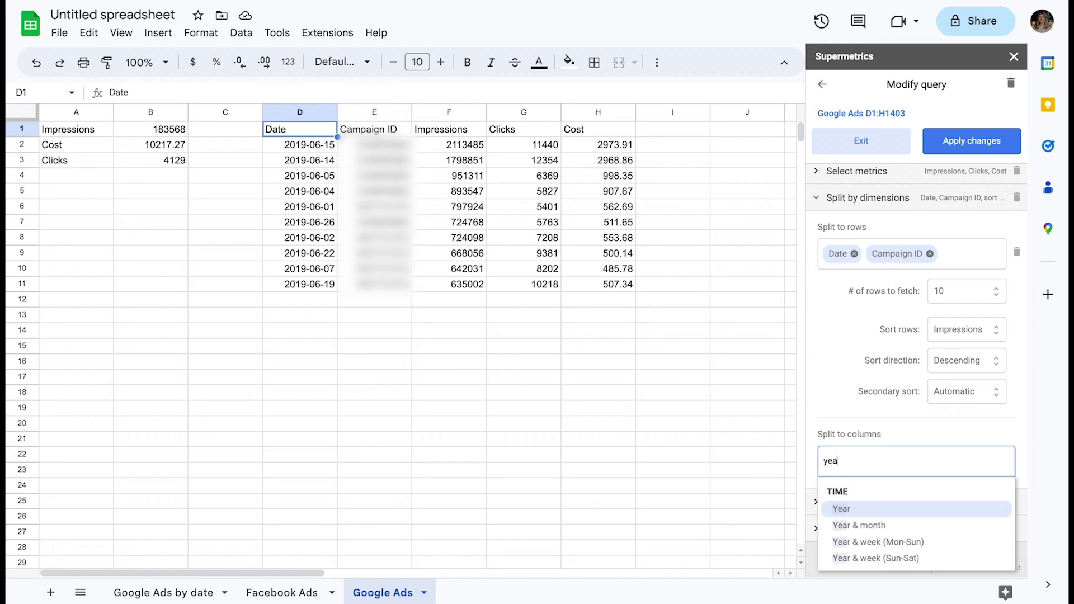
pyautogui.click(876, 526)
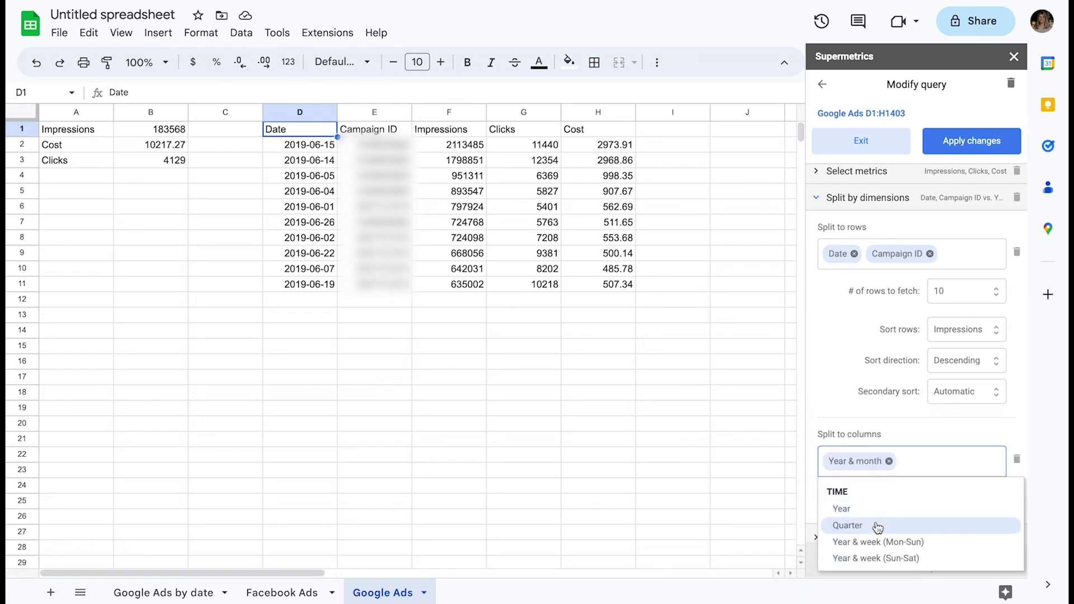
pyautogui.click(880, 418)
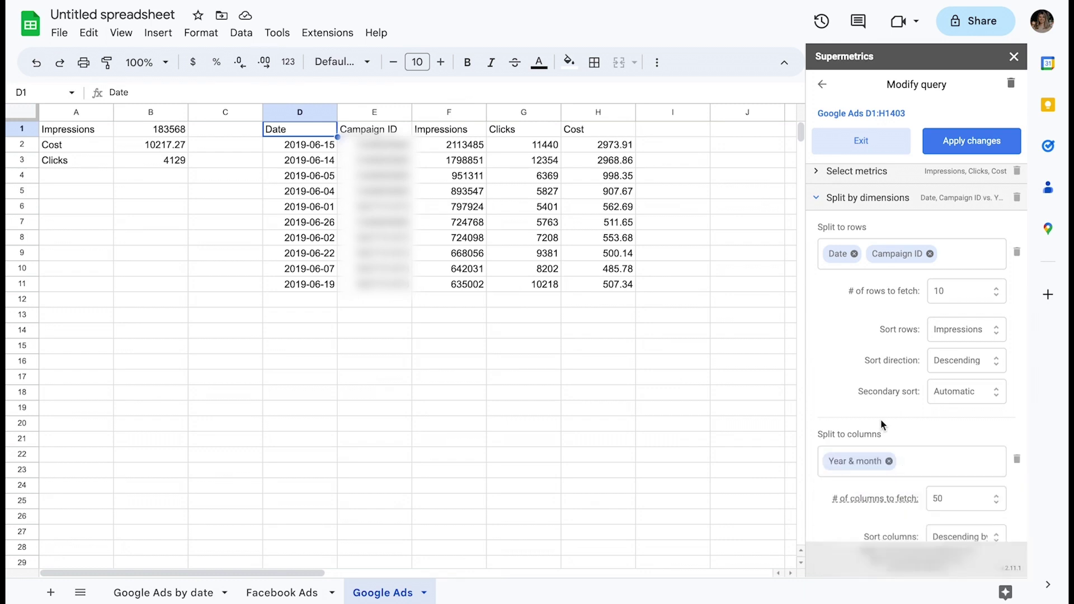
# - Remove the Date and Campaign ID row split and fetch up to 500 columns
pyautogui.click(1017, 254)
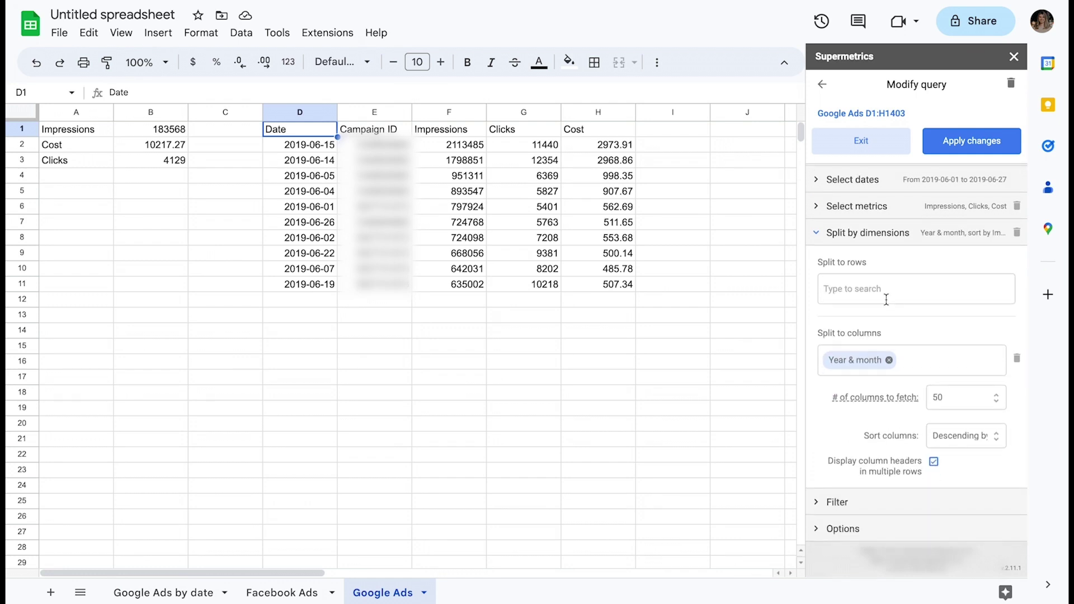
pyautogui.click(946, 400)
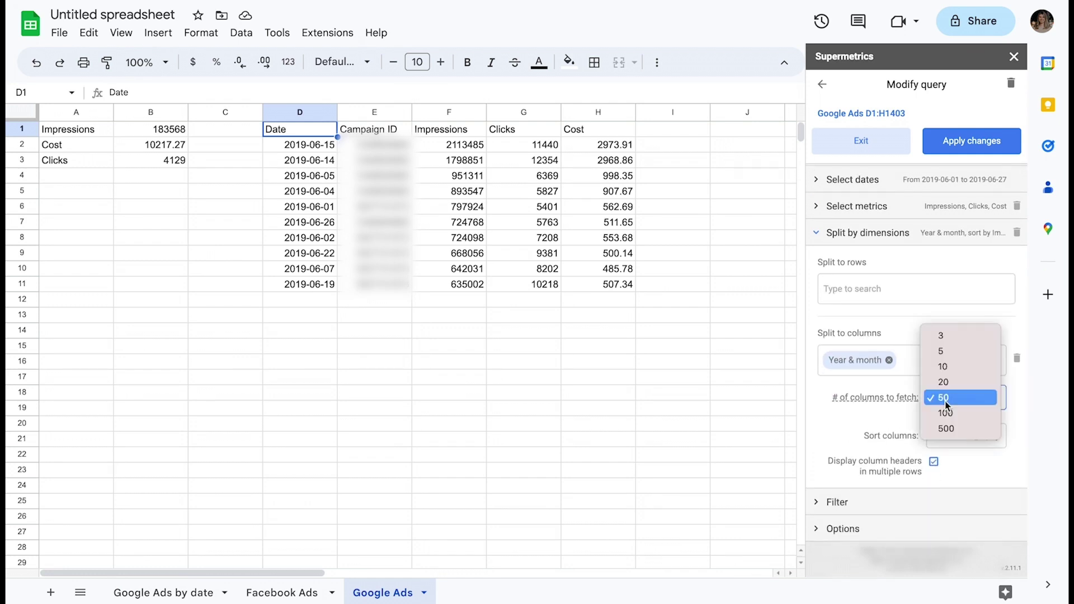
pyautogui.click(953, 430)
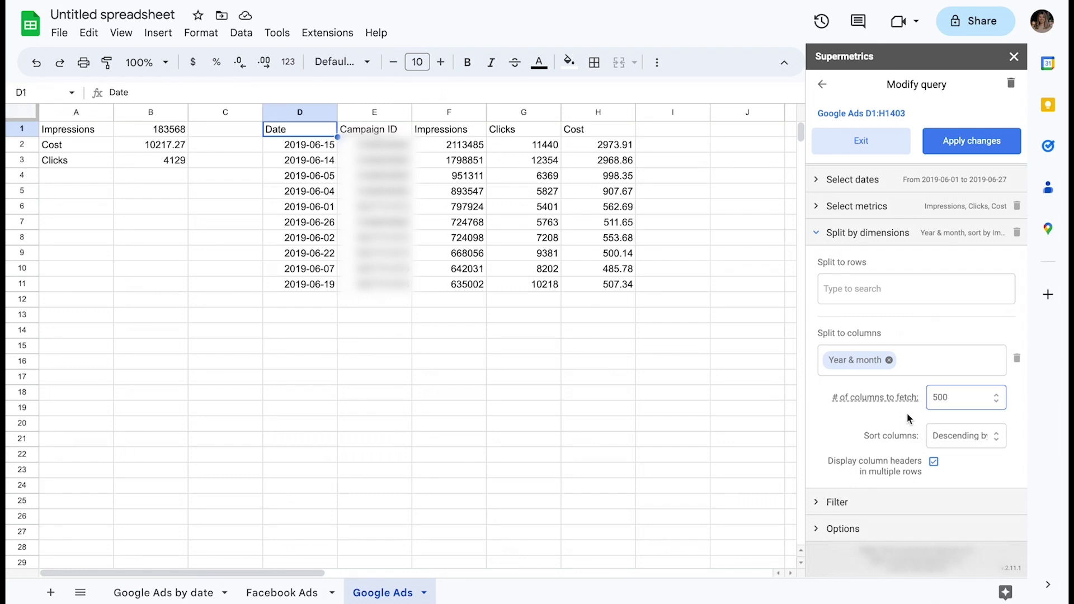